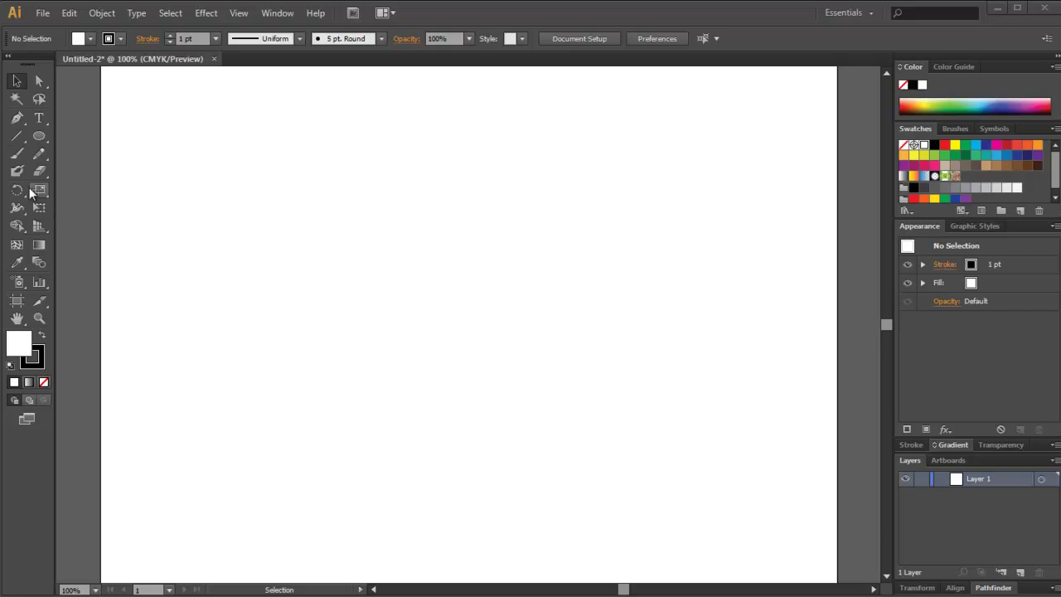
Step: Draw a tall oval in the page centre filled pure red #ff0000
left_click(36, 139)
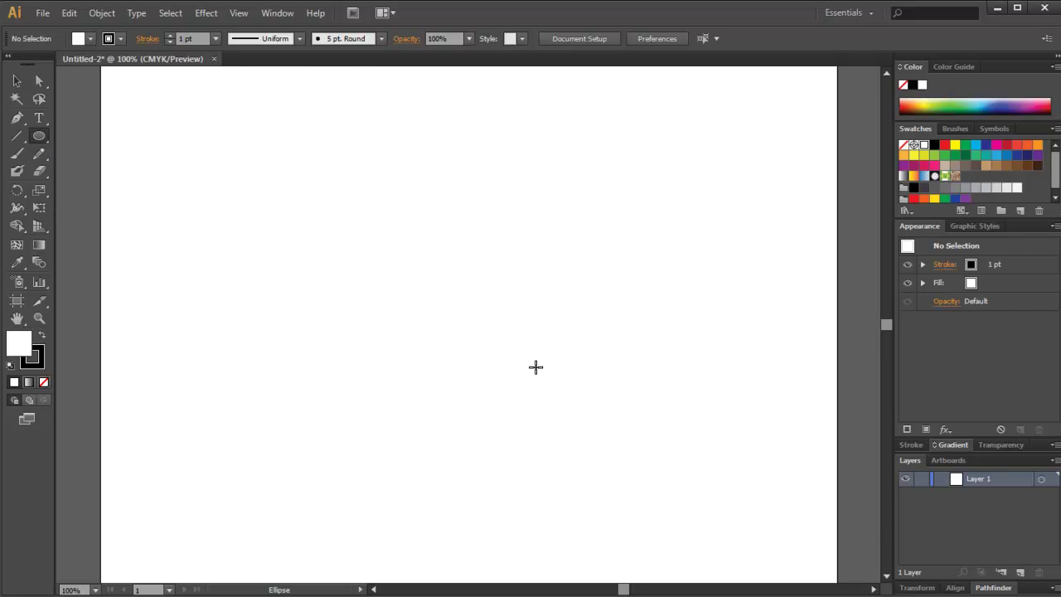
mouse_move(468, 323)
left_mouse_down()
mouse_move(566, 475)
mouse_move(543, 481)
mouse_move(552, 477)
left_mouse_up()
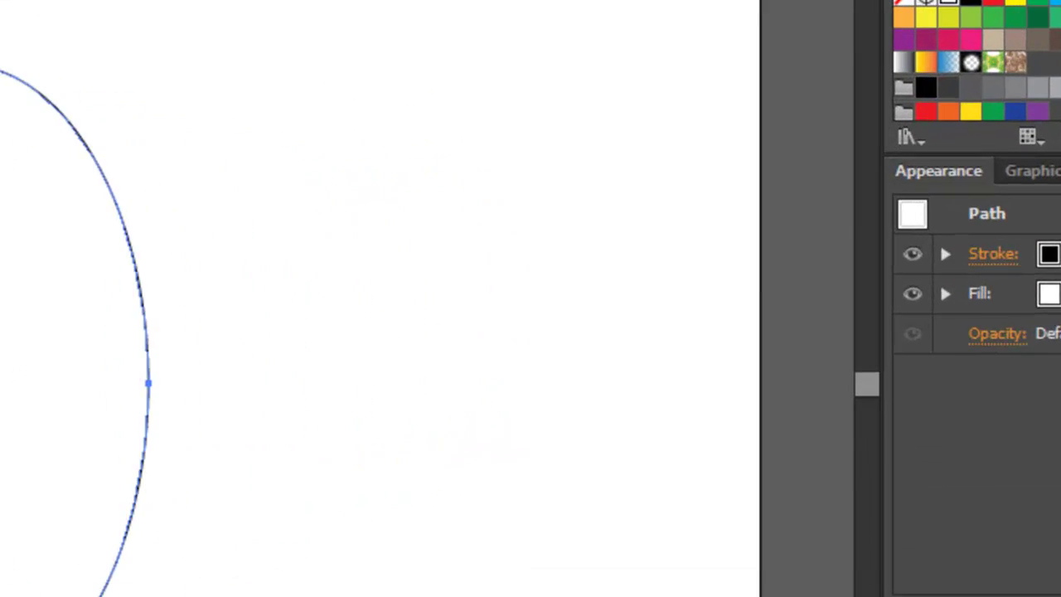
double_click(997, 286)
mouse_move(467, 244)
left_mouse_down()
mouse_move(457, 220)
mouse_move(564, 104)
left_mouse_up()
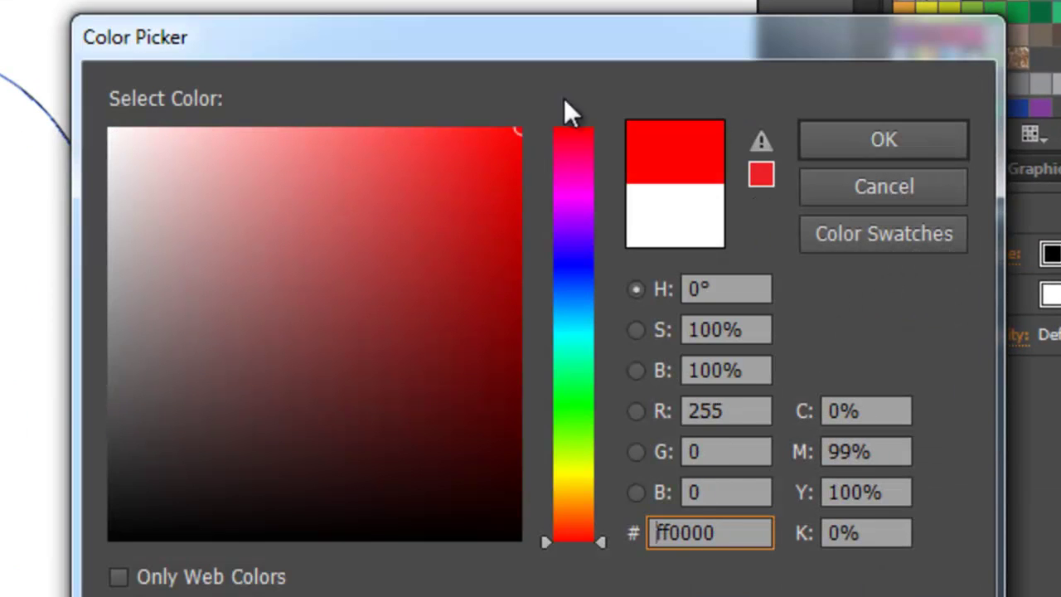
left_click(883, 140)
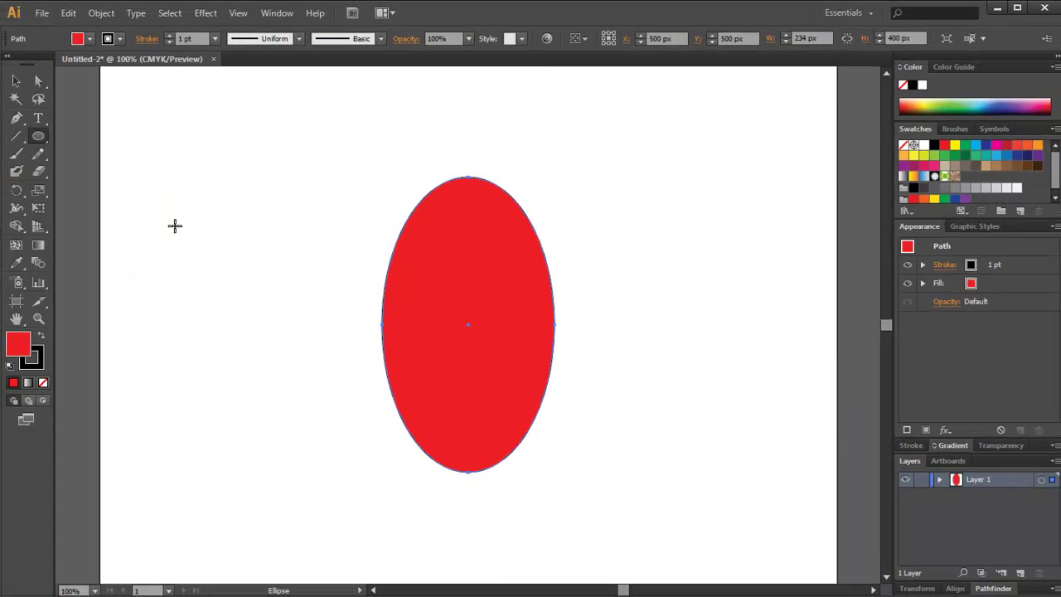
Step: Give the red oval a 3 pt black outline and deselect it
left_click(17, 82)
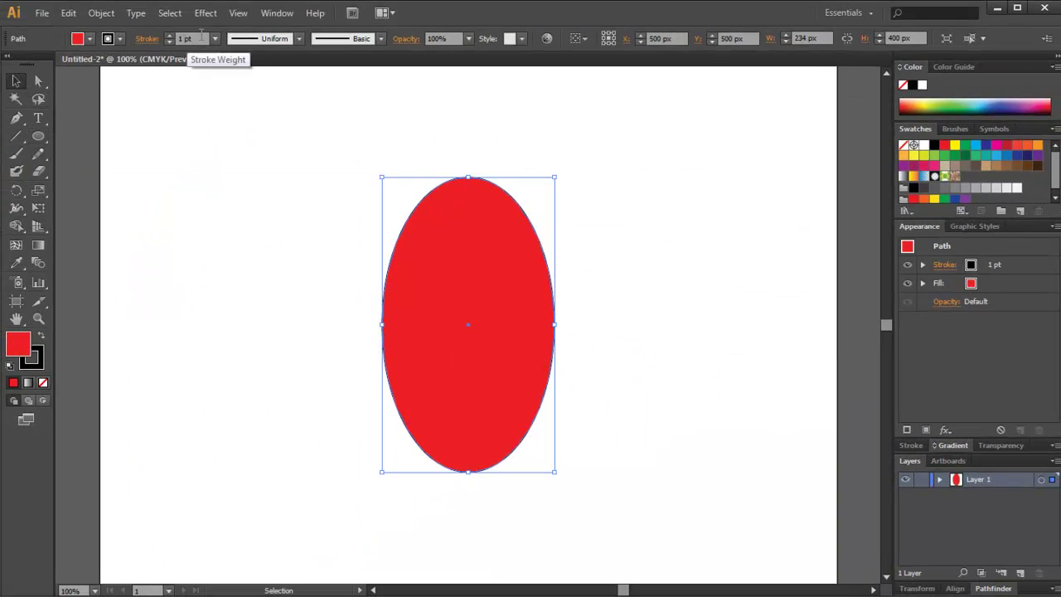
left_click(215, 38)
left_click(238, 131)
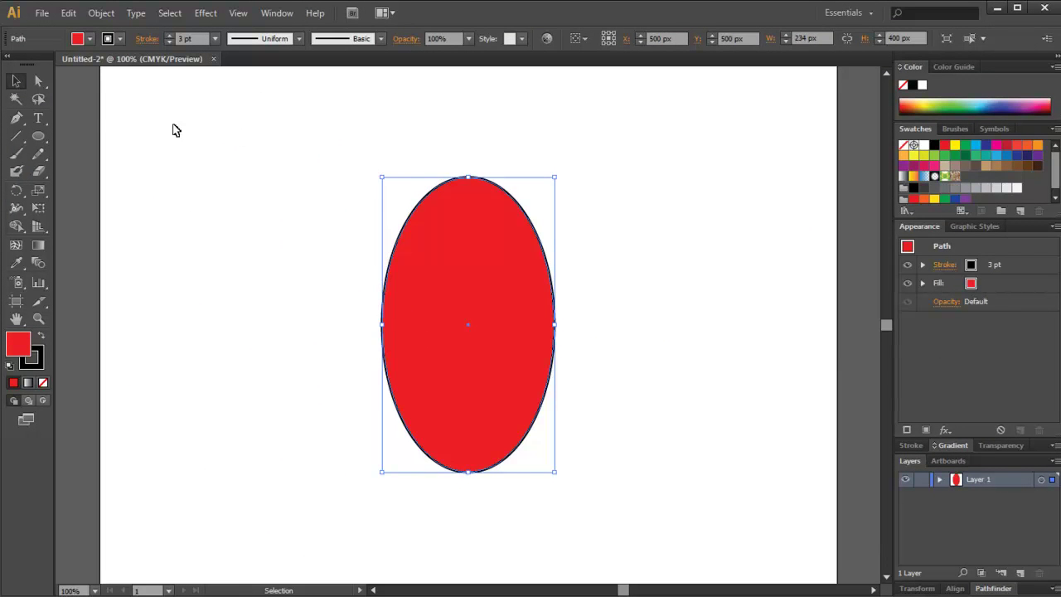
left_click(205, 119)
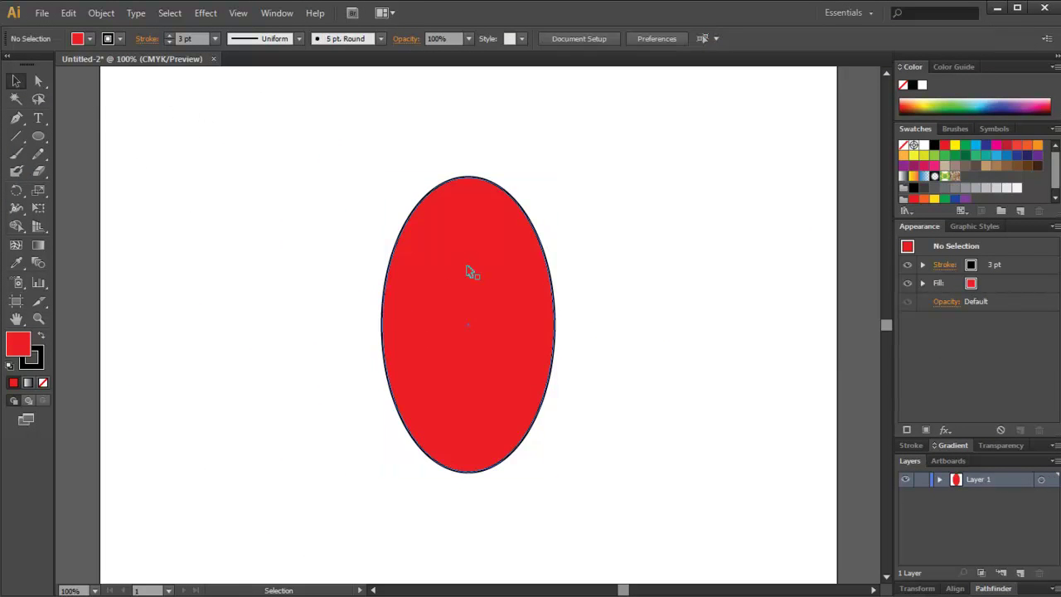
Step: Alt-scale an inner copy of the oval to about 214 × 366 px
left_click(38, 137)
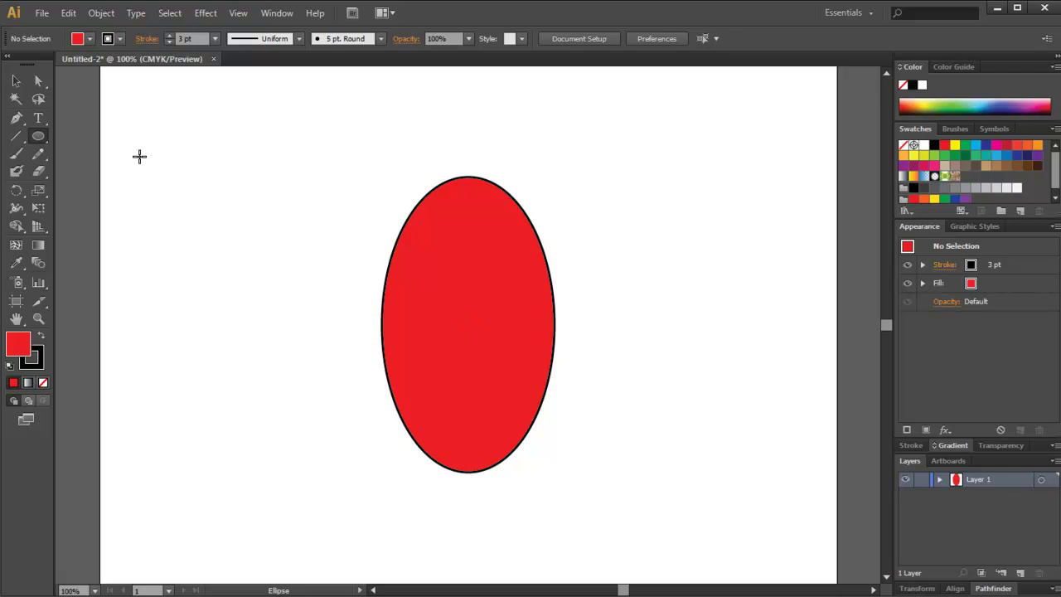
left_click(16, 81)
left_click(455, 199)
key("a")
key("v")
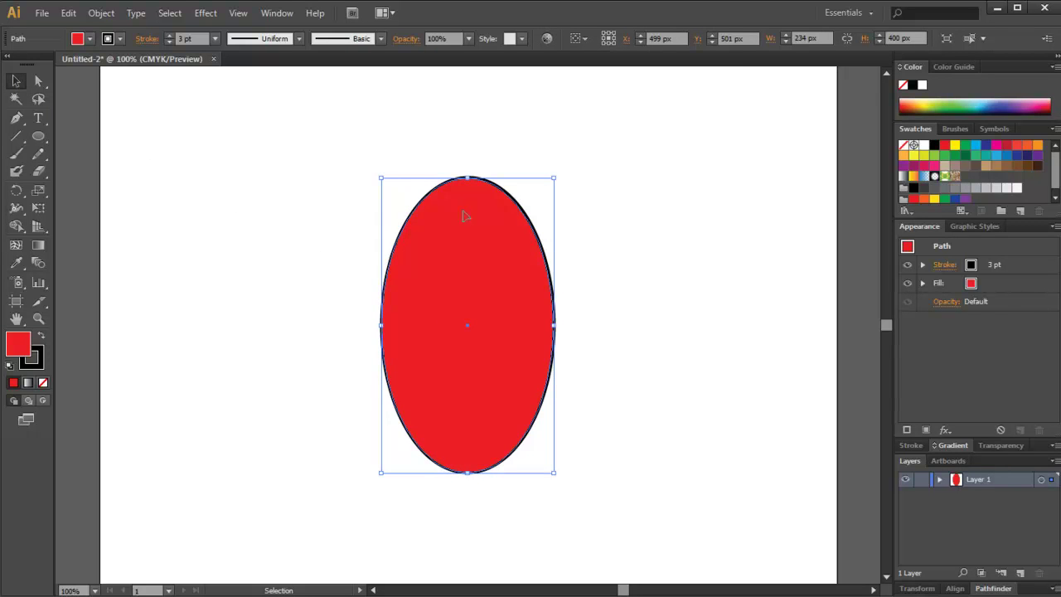
left_click_drag(553, 175, 545, 194)
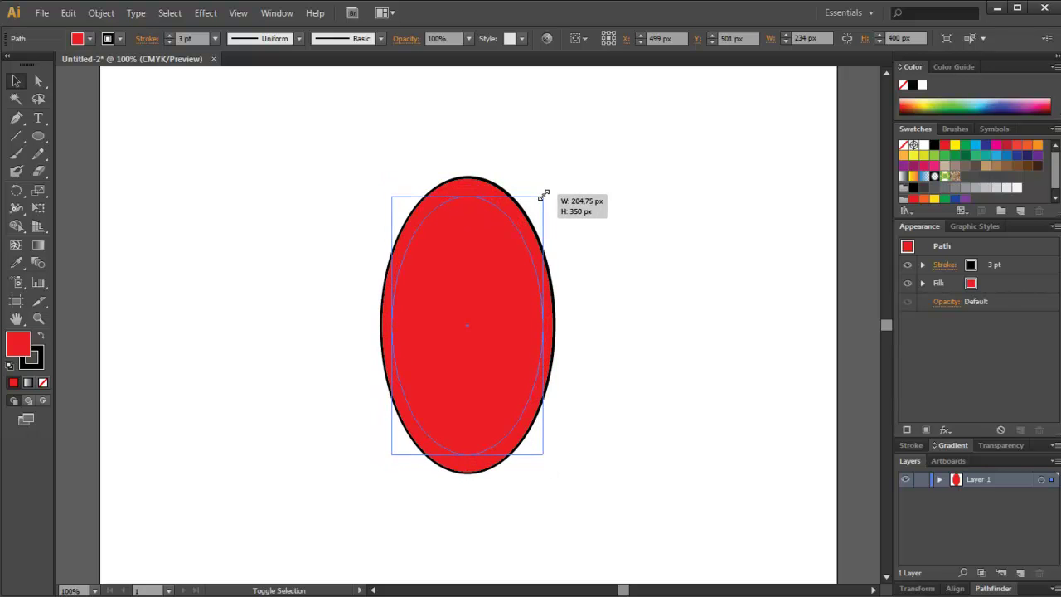
left_click_drag(544, 194, 553, 188)
Step: Fill the inner oval copy pure white, then deselect
left_click(36, 352)
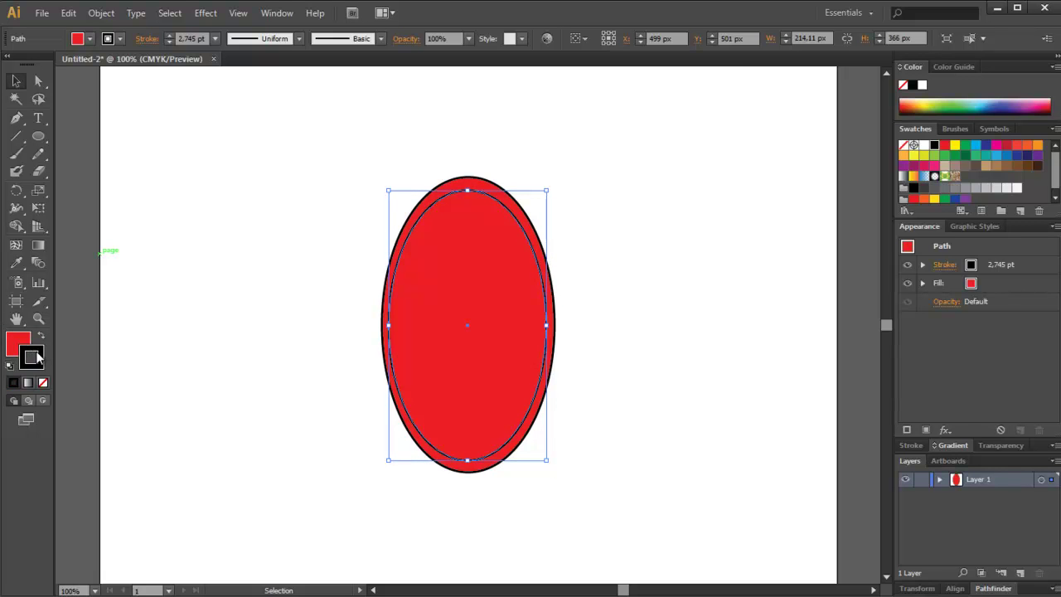
double_click(18, 345)
left_click_drag(693, 279, 519, 193)
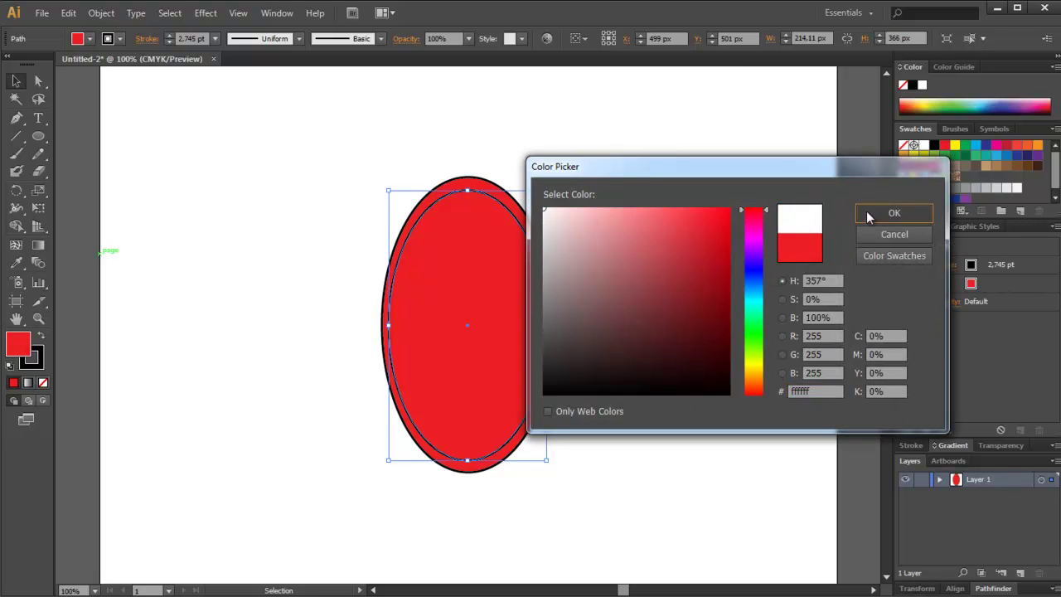
left_click(893, 213)
left_click(640, 383)
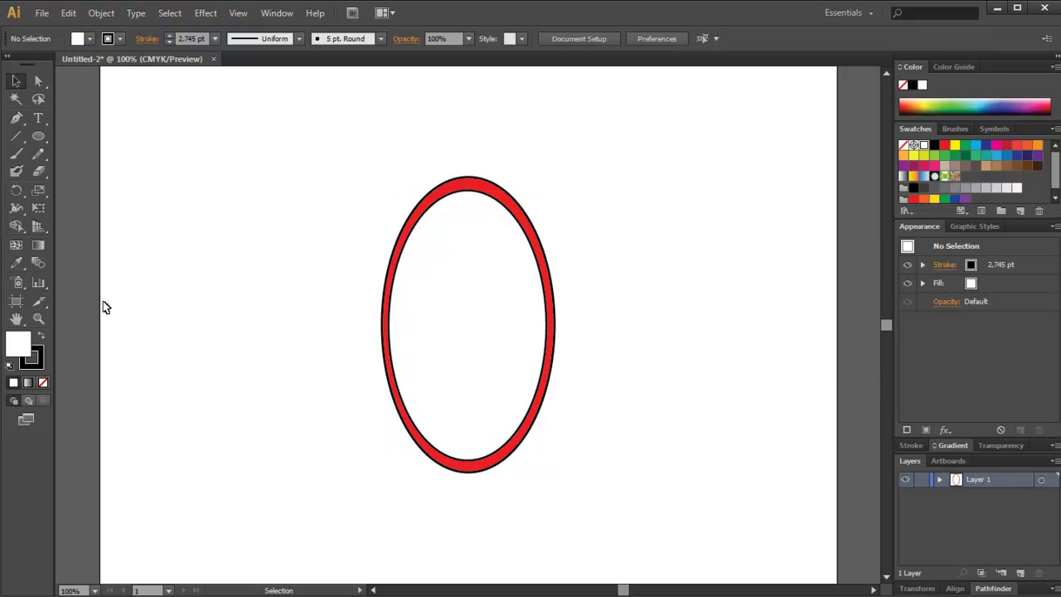
Step: Draw a 214 px circle centred inside the ring, deselect, and zoom to 150%
left_click(38, 136)
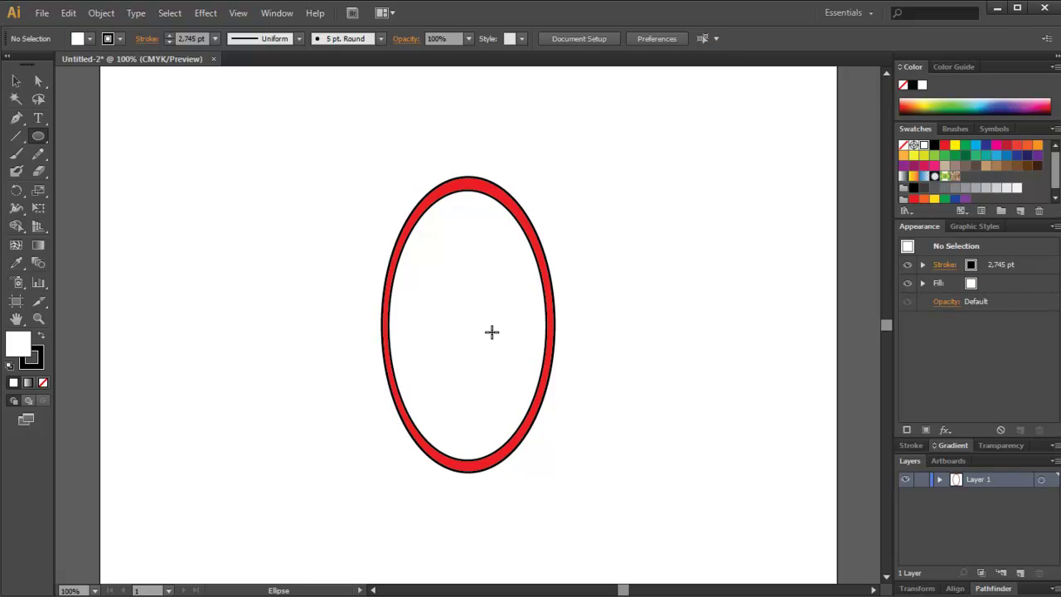
mouse_move(467, 324)
left_mouse_down()
mouse_move(505, 350)
mouse_move(544, 404)
left_mouse_up()
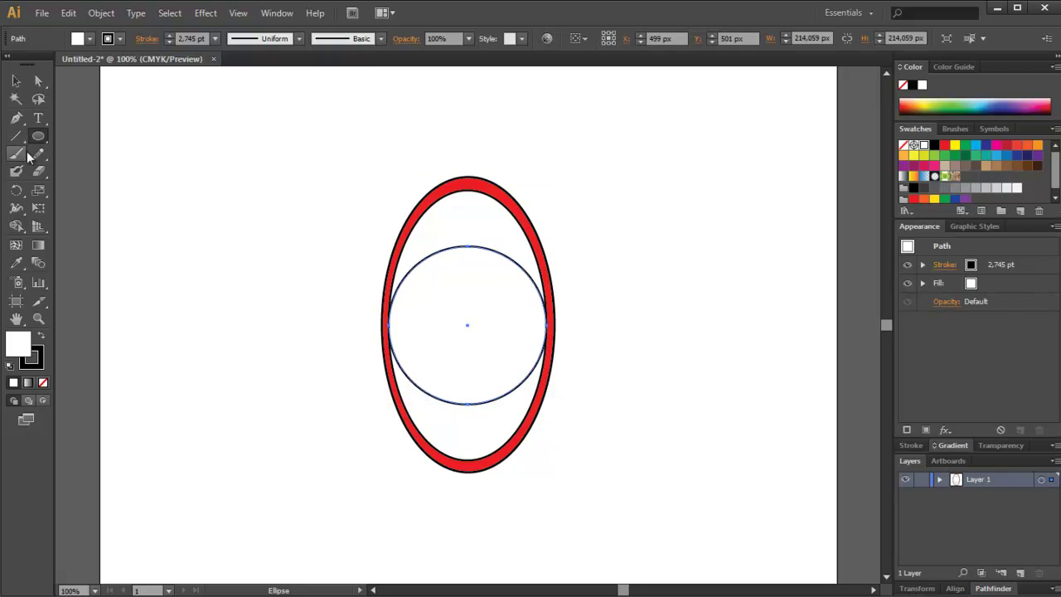
left_click(16, 80)
left_click(311, 232)
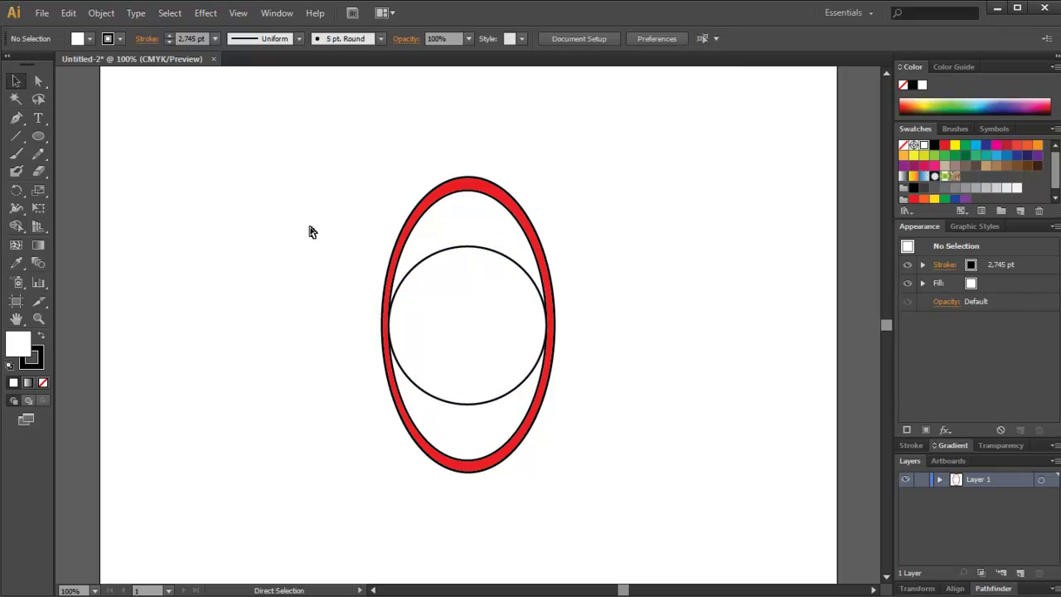
key("ctrl+plus")
Step: Alt-drag a copy of the circle to the right and delete its right anchor
left_click(401, 257)
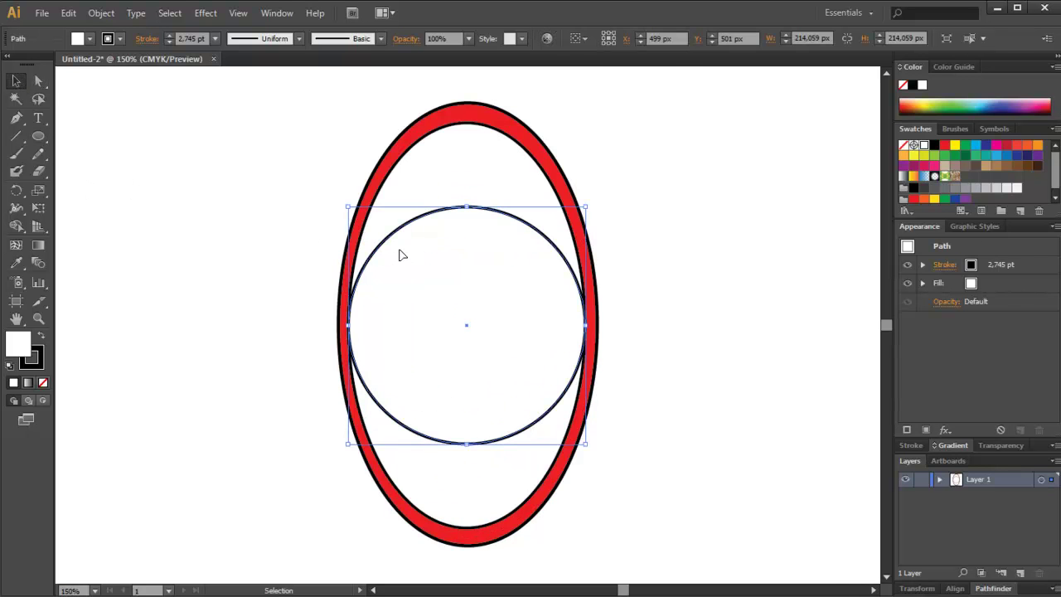
key("v")
left_click_drag(453, 262, 714, 260)
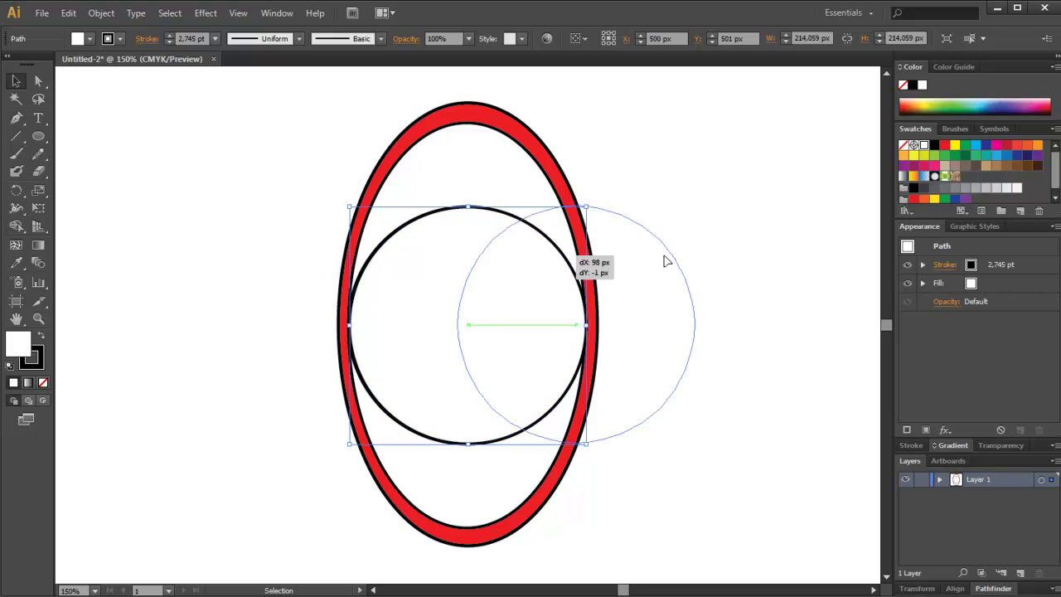
left_click(733, 145)
left_click(38, 78)
left_click_drag(850, 217, 838, 372)
key("Delete")
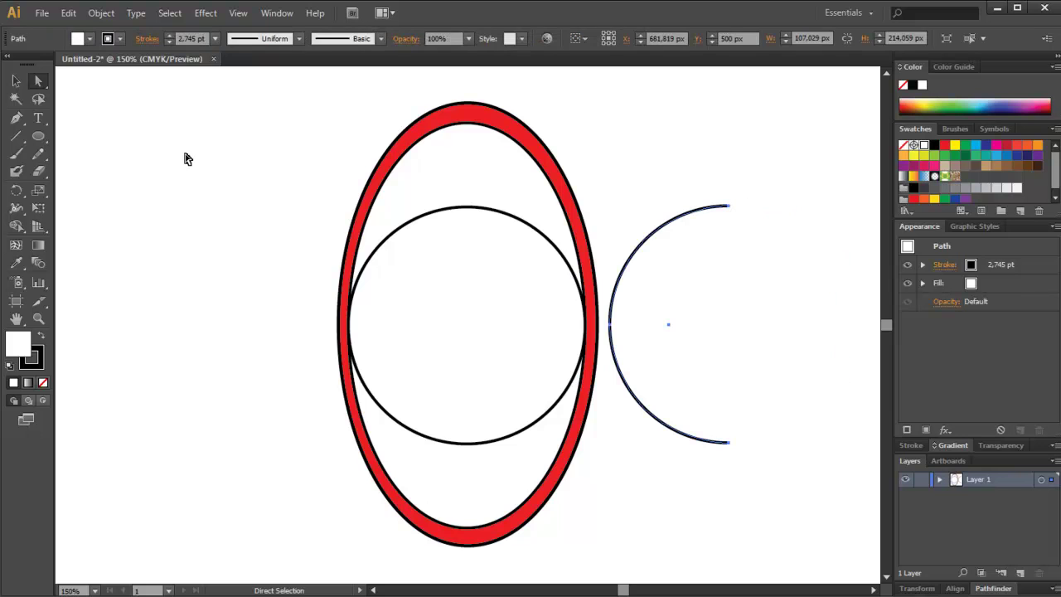
Step: Snap the half-circle onto the circle's left half and select it
left_click(16, 81)
left_click(130, 152)
left_click_drag(670, 224, 420, 224)
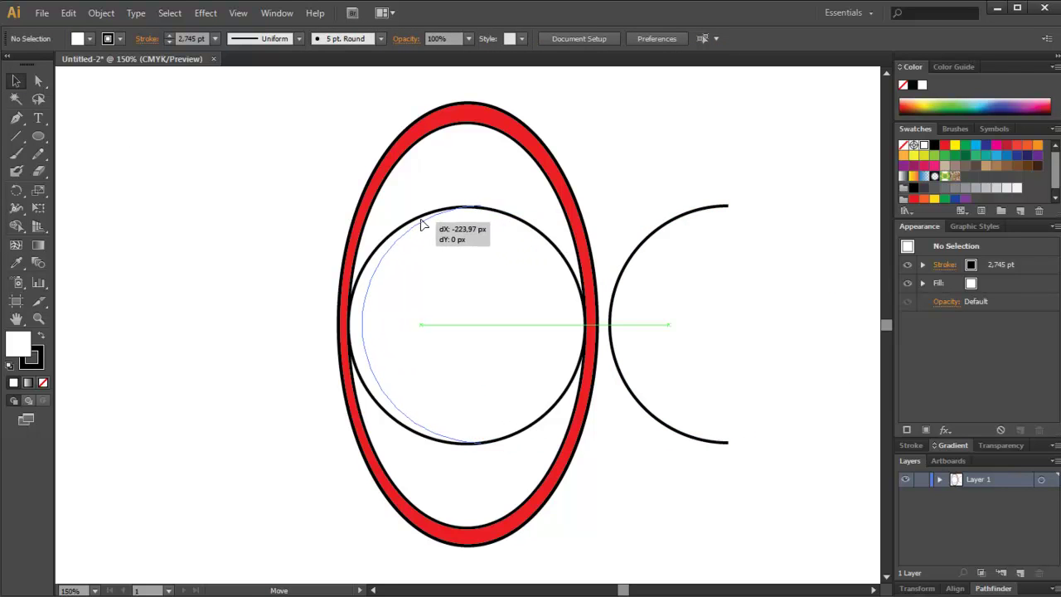
left_click_drag(420, 224, 384, 246)
left_click(252, 187)
left_click(187, 247)
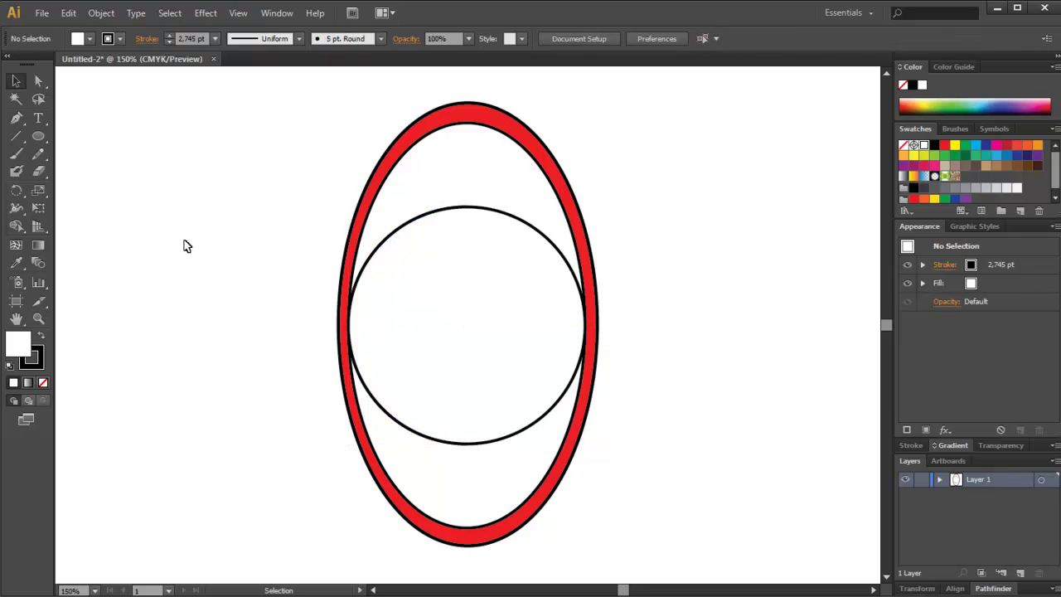
left_click(373, 266)
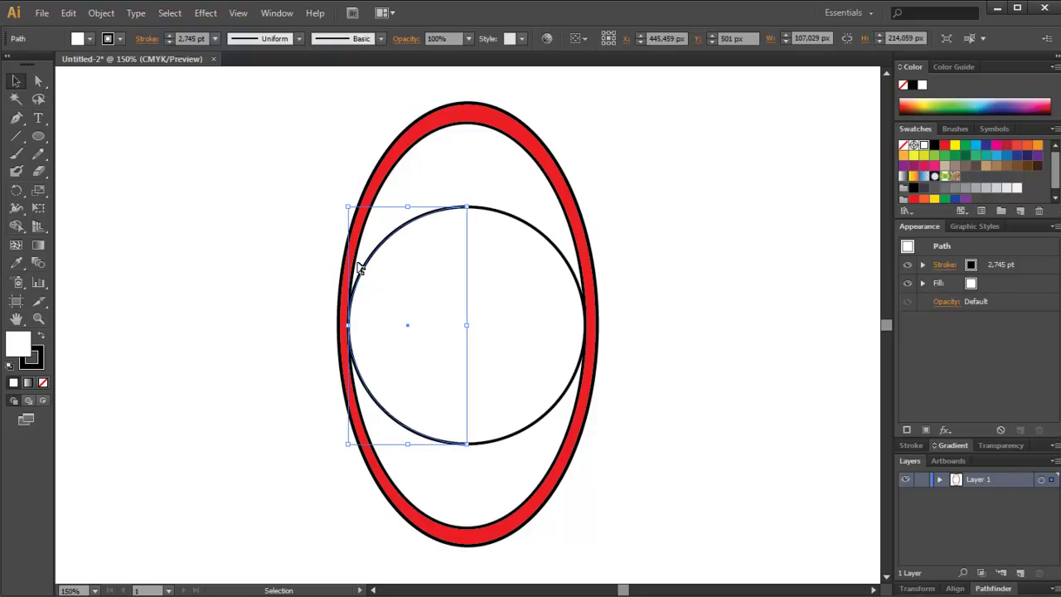
left_click(38, 244)
Step: Apply a gradient fill to the half-circle with red and black stops
left_click(29, 384)
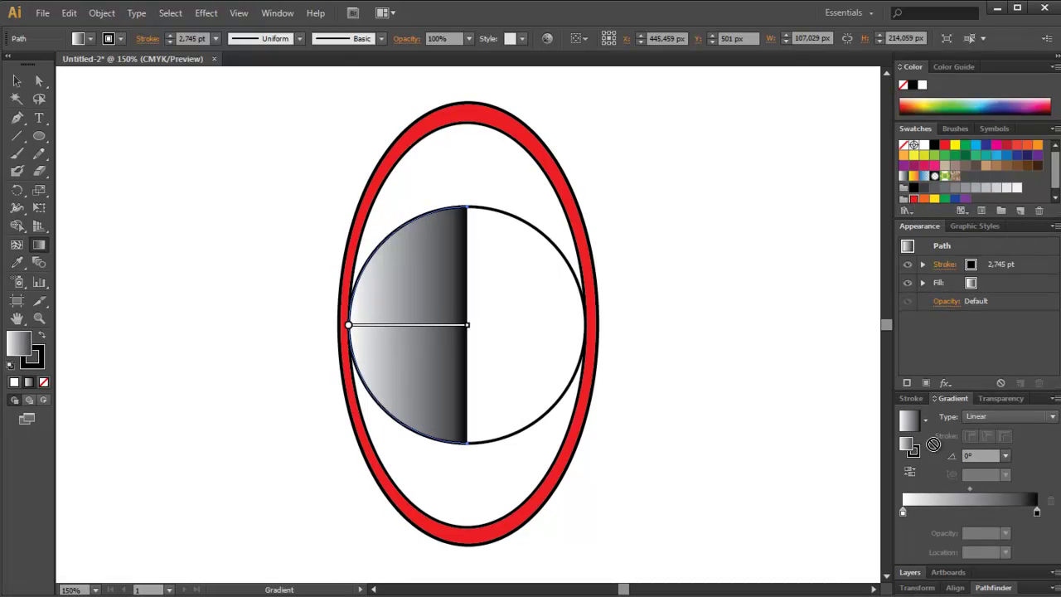
left_click_drag(916, 202, 903, 512)
left_click_drag(850, 544, 872, 544)
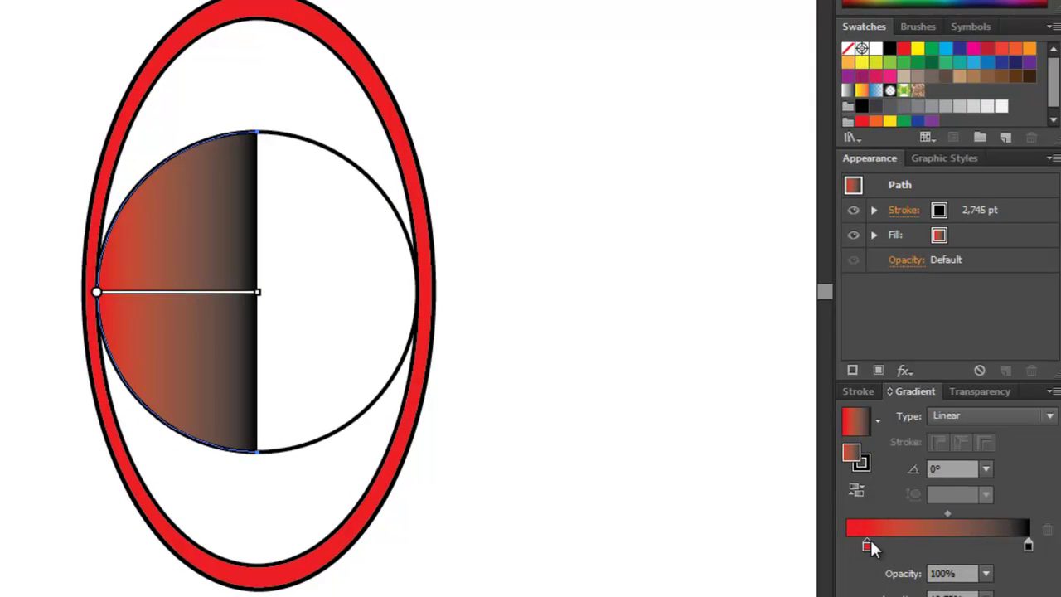
left_click_drag(1028, 544, 875, 539)
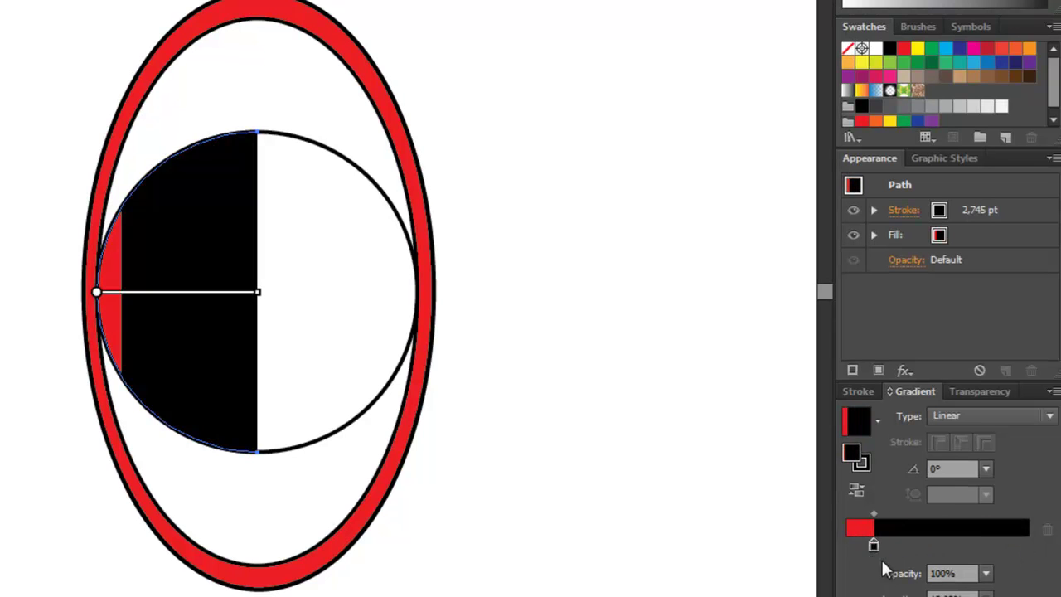
left_click_drag(882, 543, 869, 545)
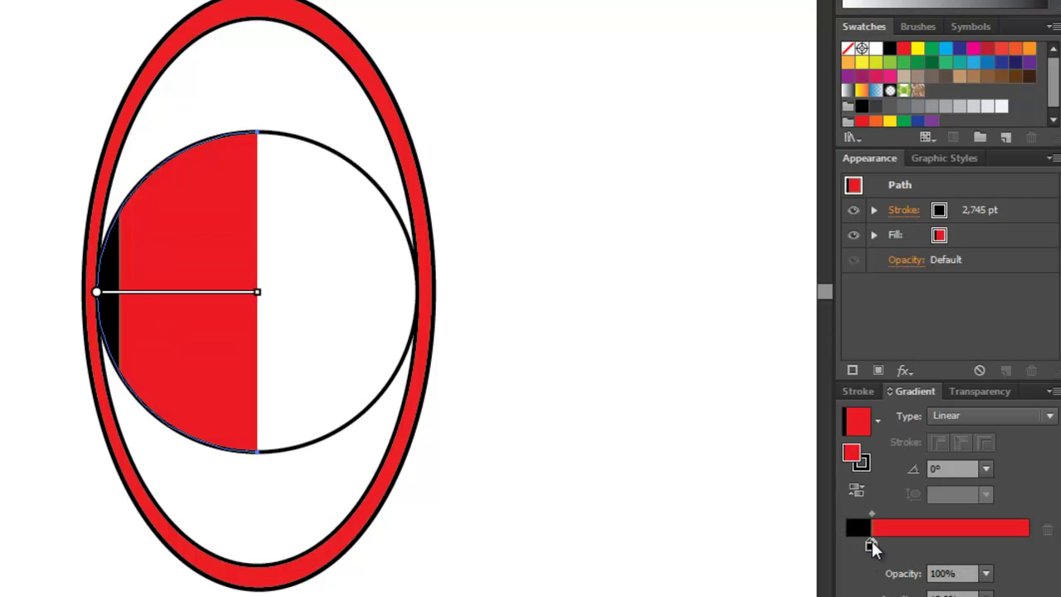
left_click_drag(867, 545, 909, 546)
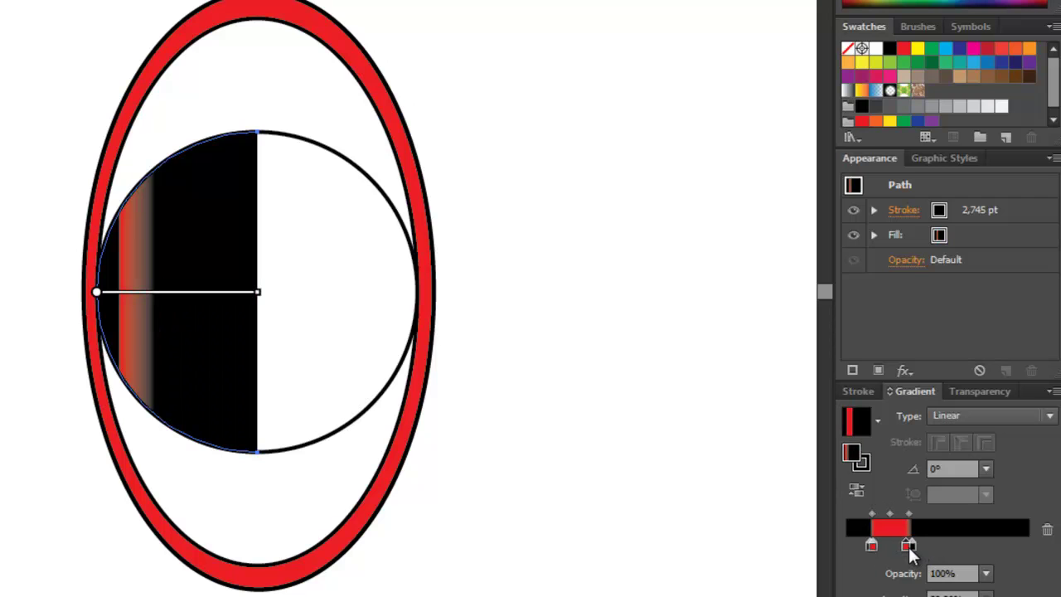
Step: Sharpen the gradient stops into hard red-black stripes and add a second red stripe
left_click_drag(910, 551, 908, 559)
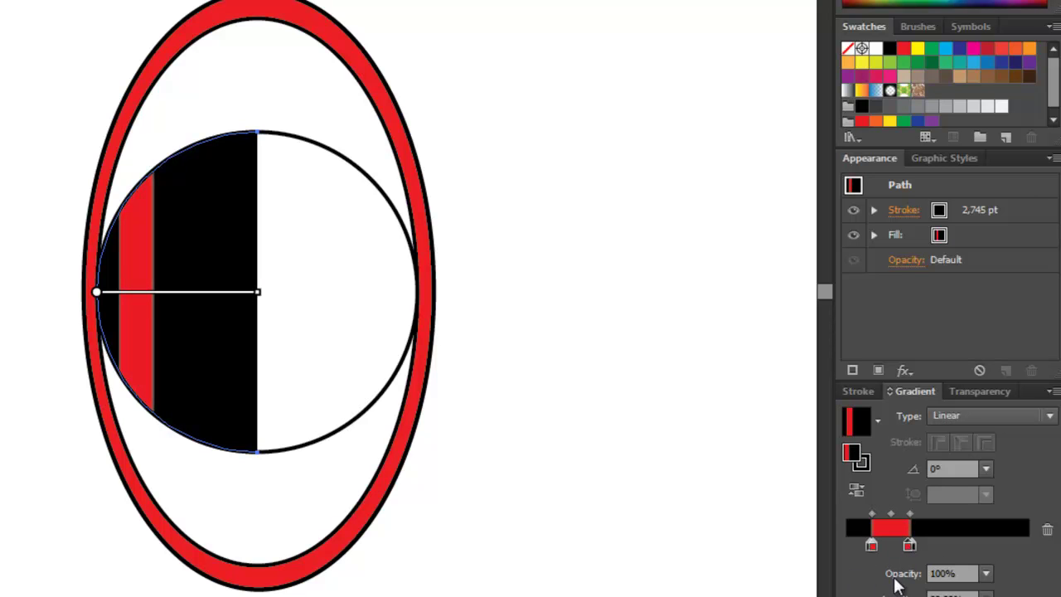
mouse_move(910, 547)
left_mouse_down()
mouse_move(957, 546)
mouse_move(958, 557)
left_mouse_up()
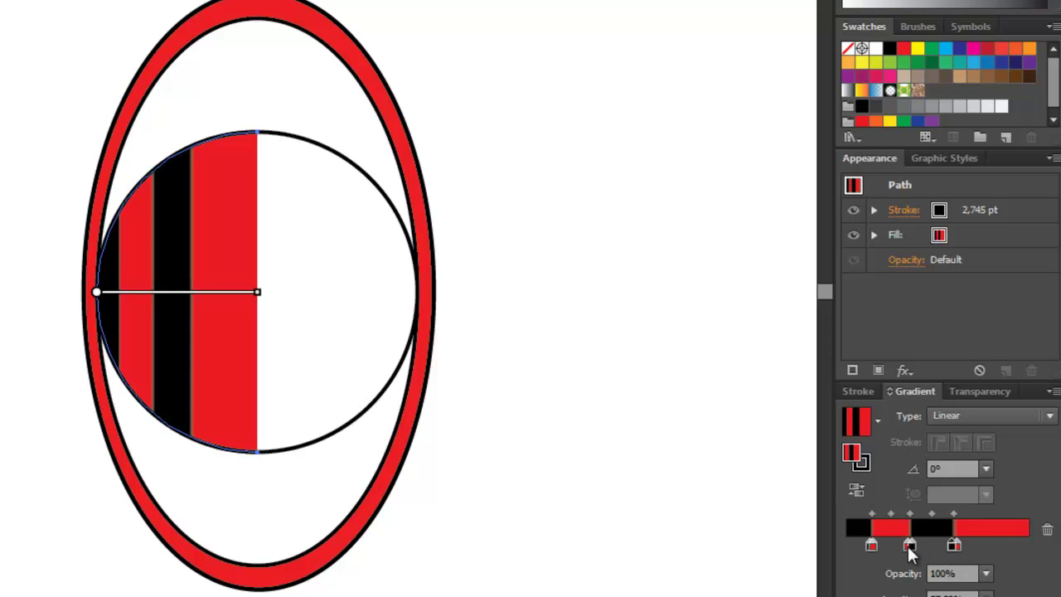
left_click(998, 545)
left_click_drag(954, 546, 1001, 547)
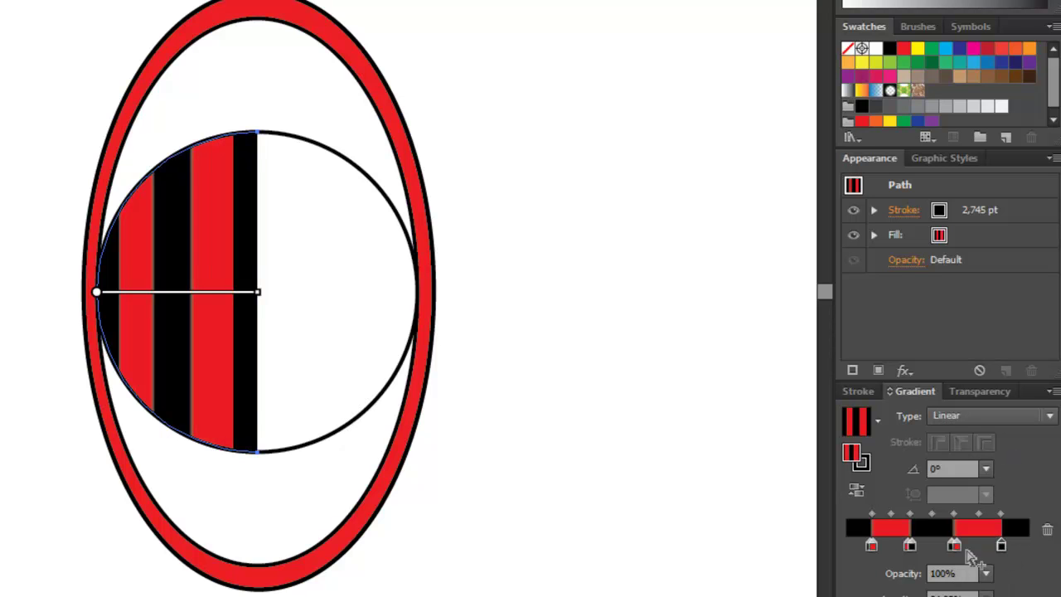
left_click(953, 547)
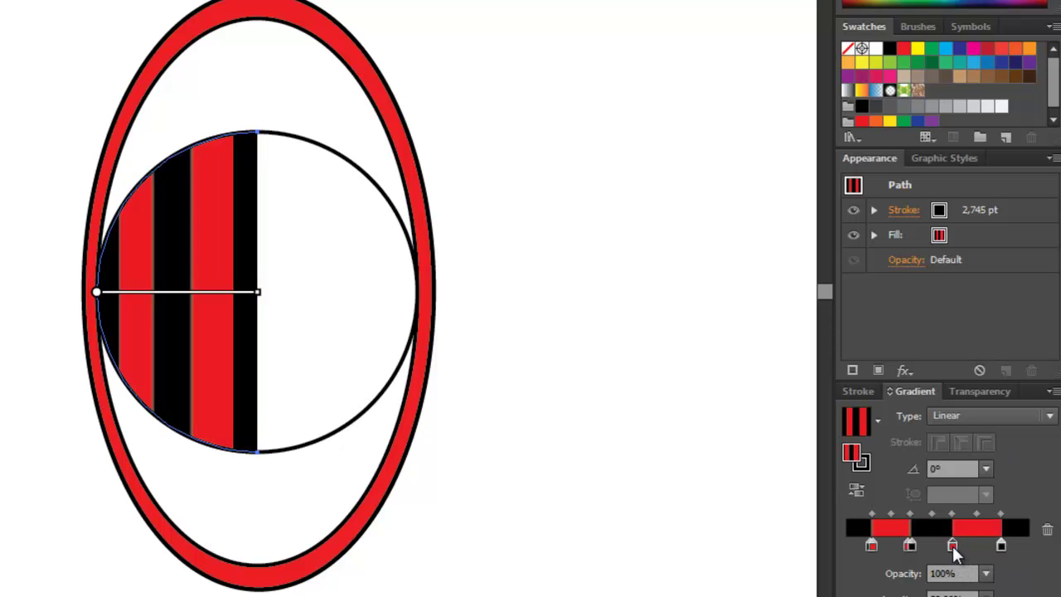
left_click(909, 547)
left_click(872, 545)
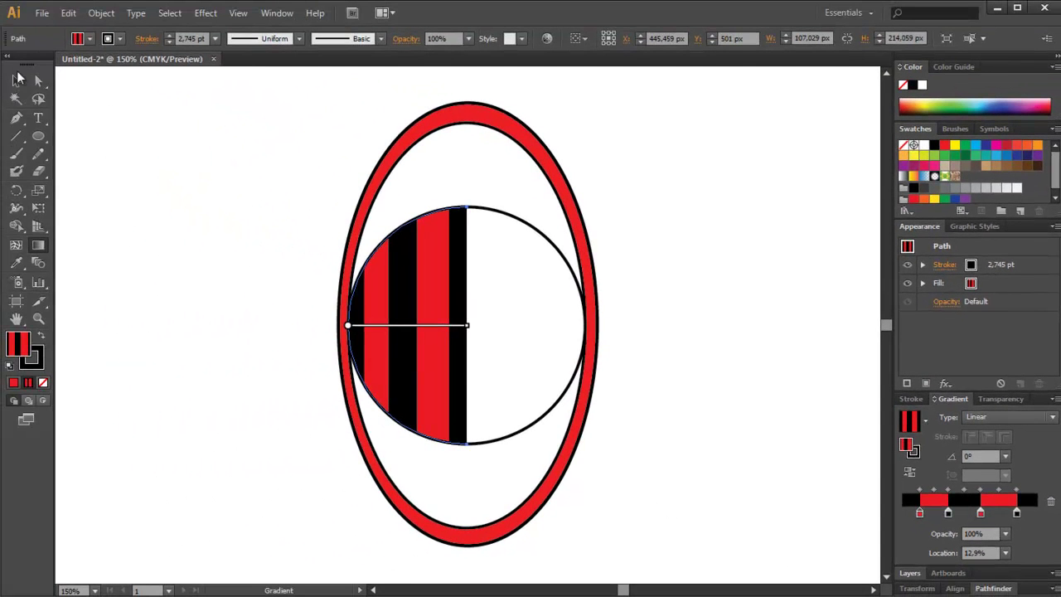
Step: Pen-draw a narrow strip from the circle's top edge, around a small notch, to its bottom edge
key("v")
left_click(138, 185)
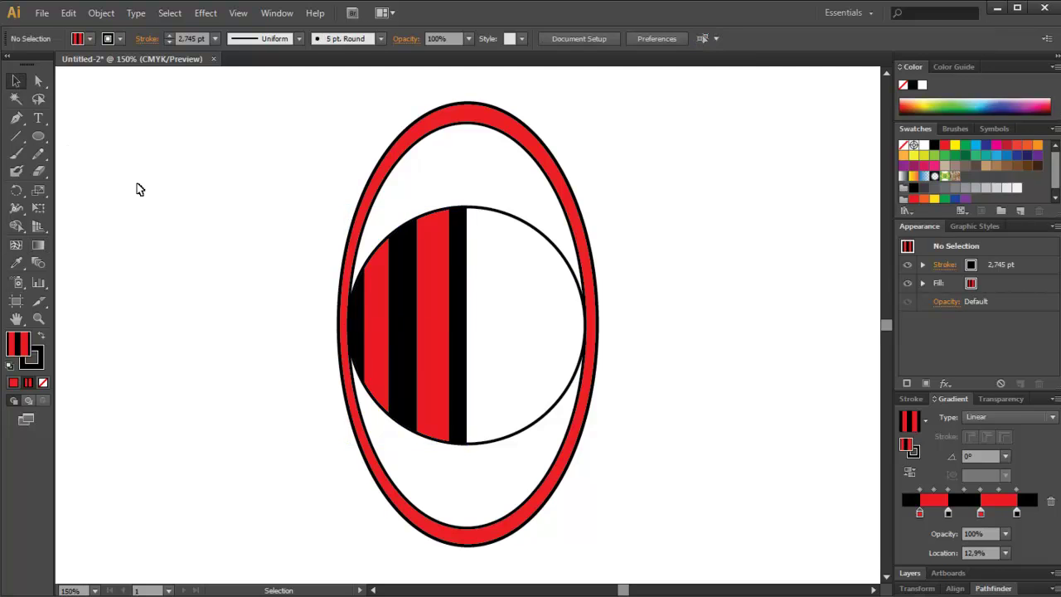
key("p")
left_click(18, 82)
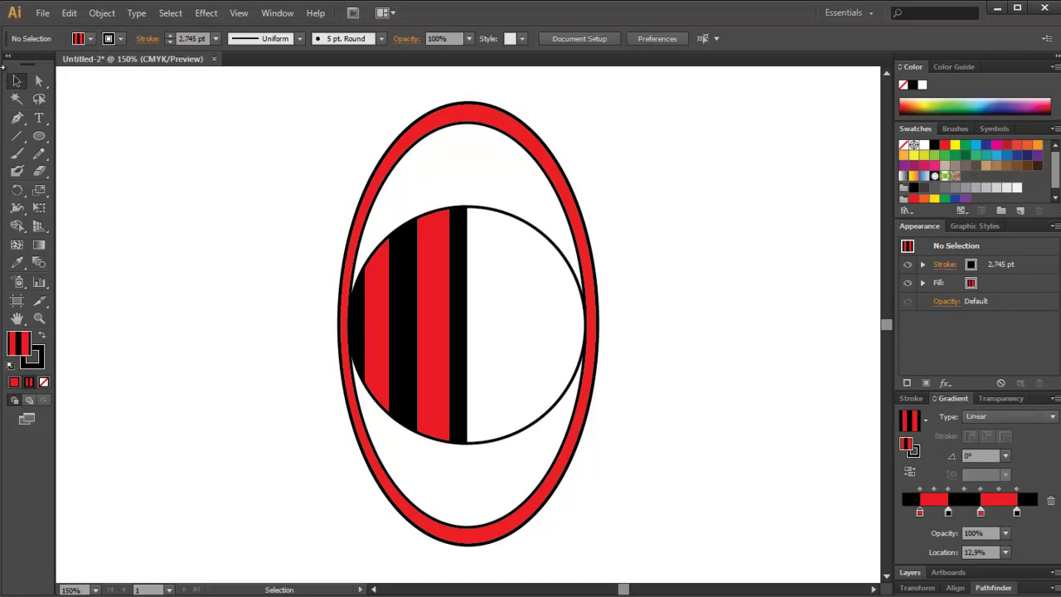
left_click(15, 119)
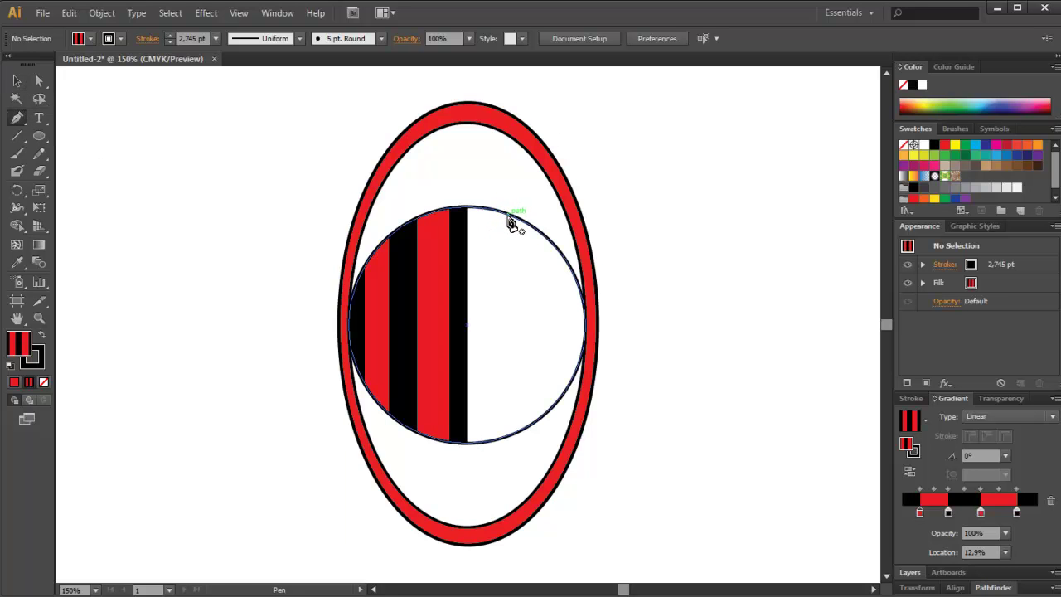
left_click(508, 215)
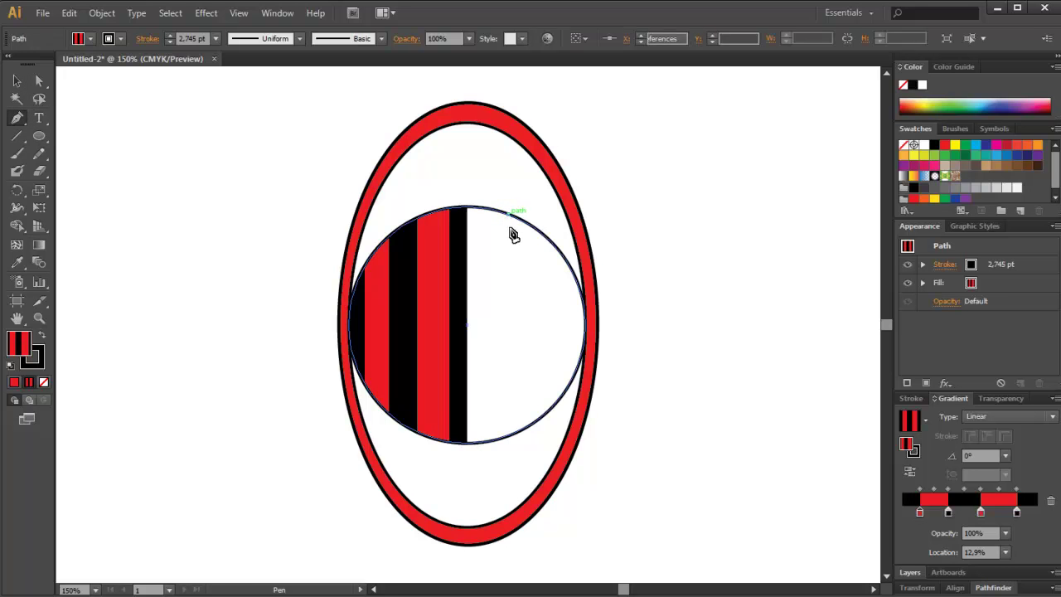
left_click(508, 314)
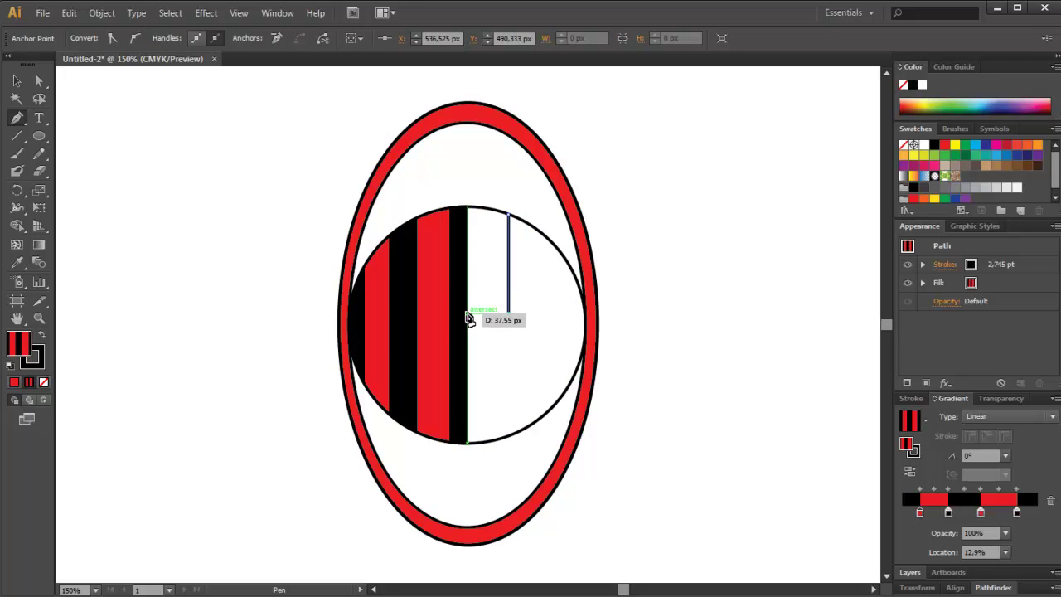
left_click(468, 314)
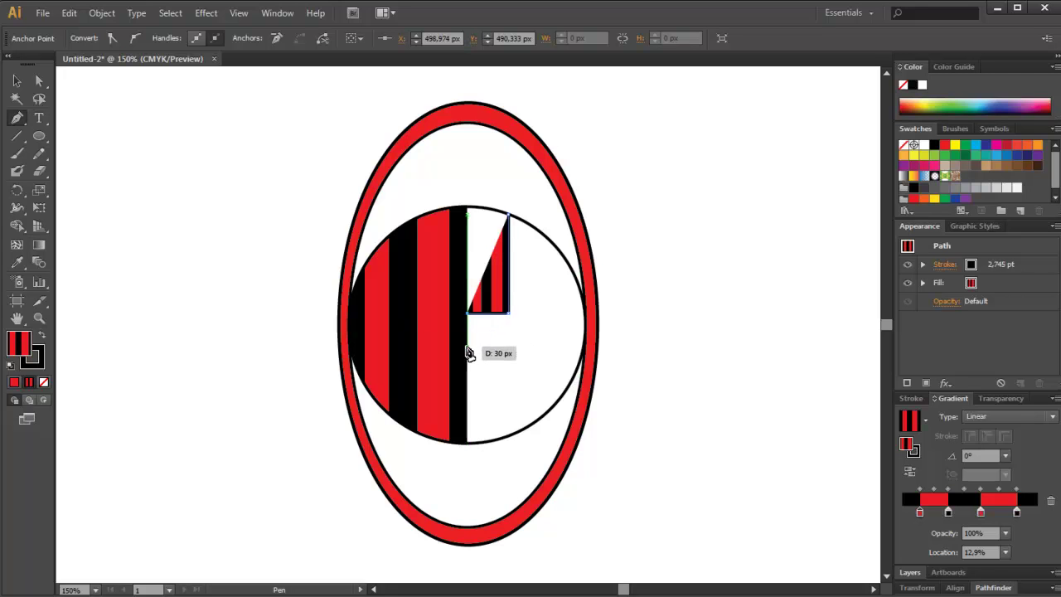
left_click(467, 350)
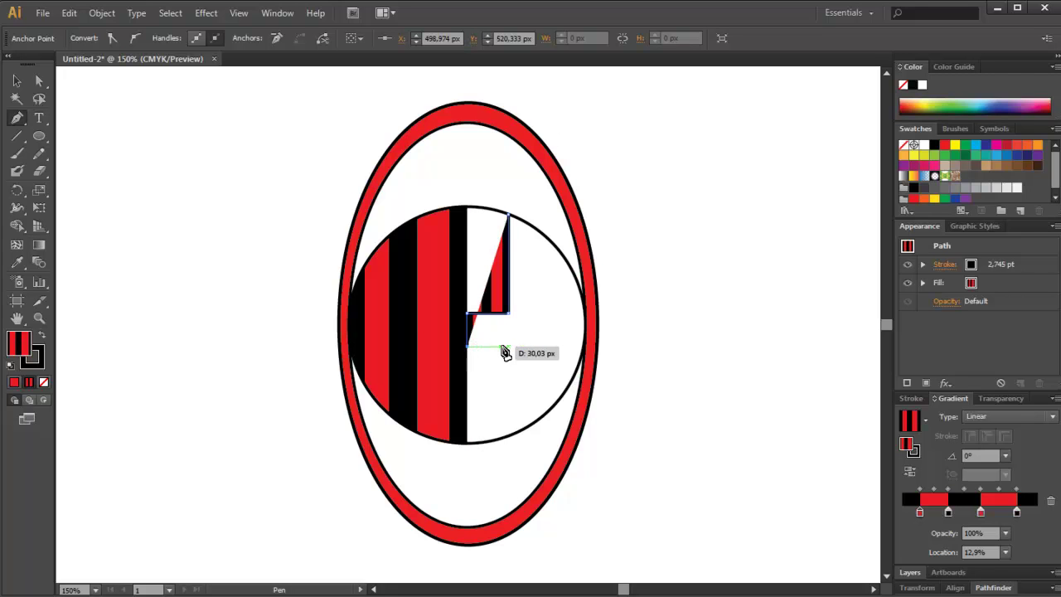
left_click(508, 347)
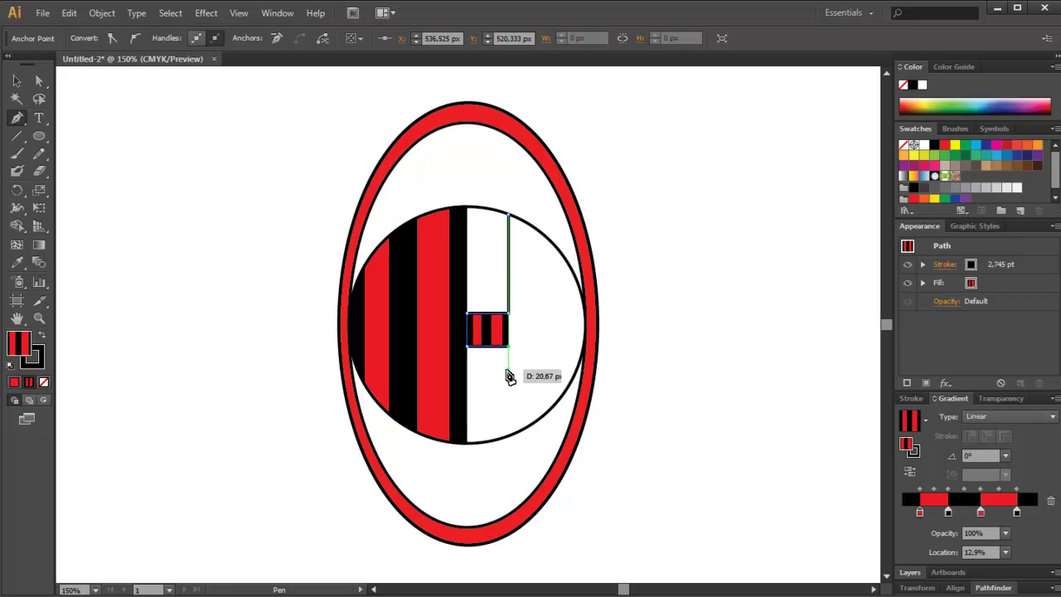
left_click(509, 434)
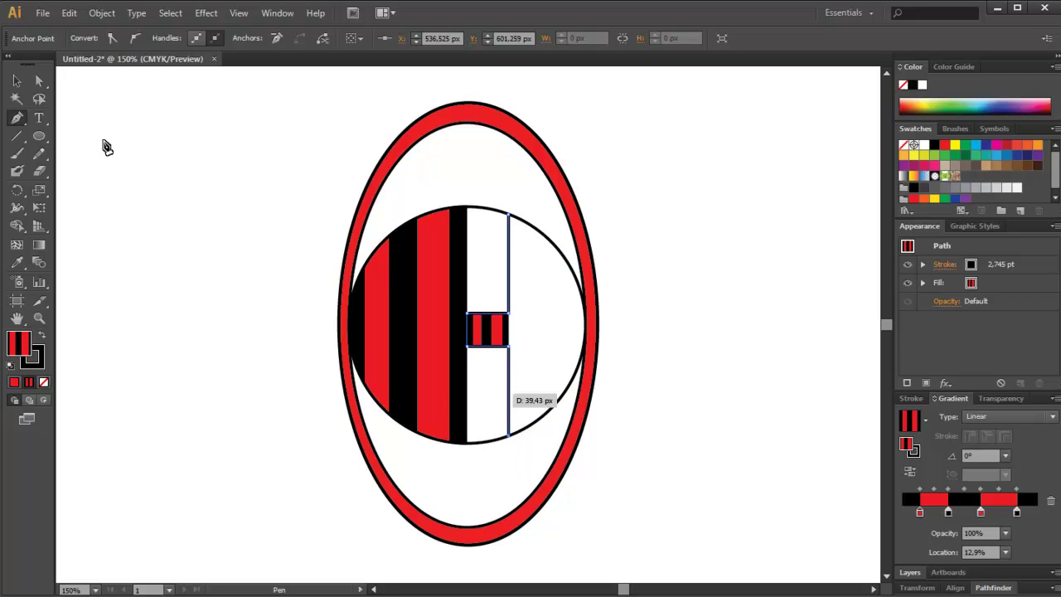
left_click(116, 143, "ctrl")
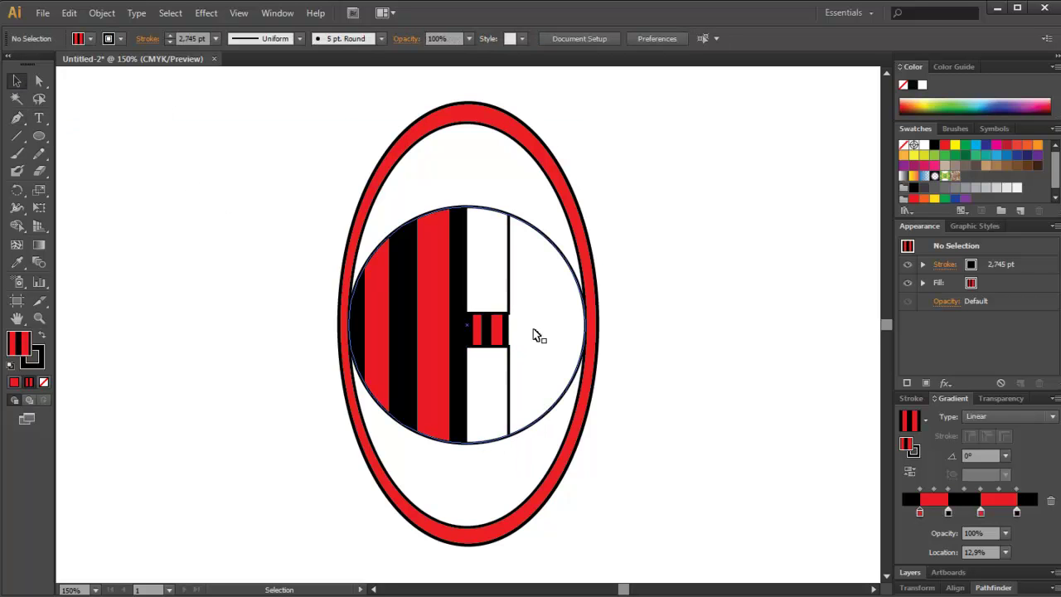
Step: Duplicate the strip, mirror the copy vertically, and move it right toward the circle's edge
left_click(503, 326, "ctrl")
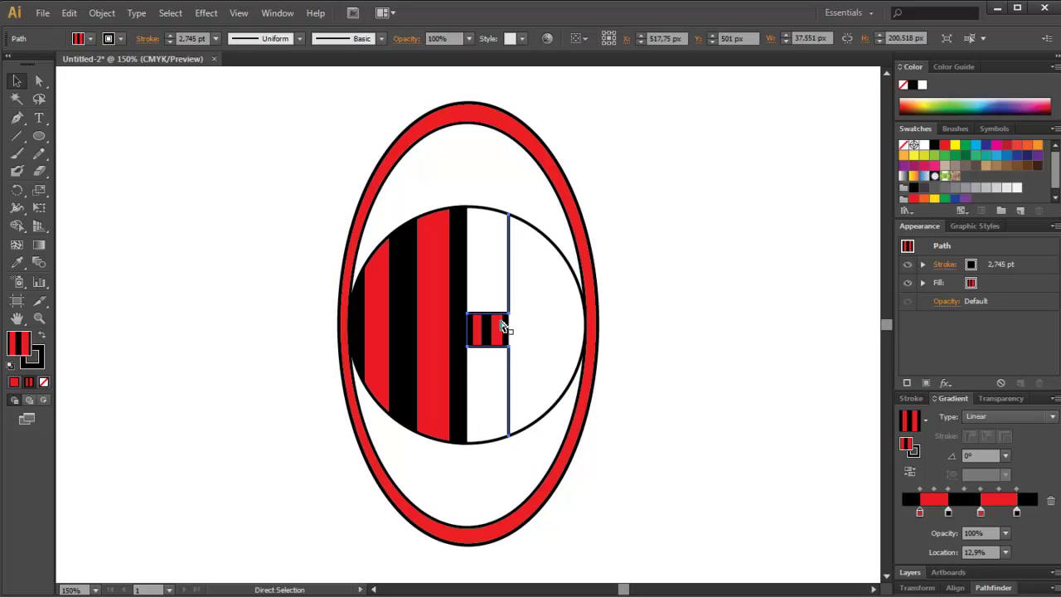
left_click_drag(503, 325, 526, 331)
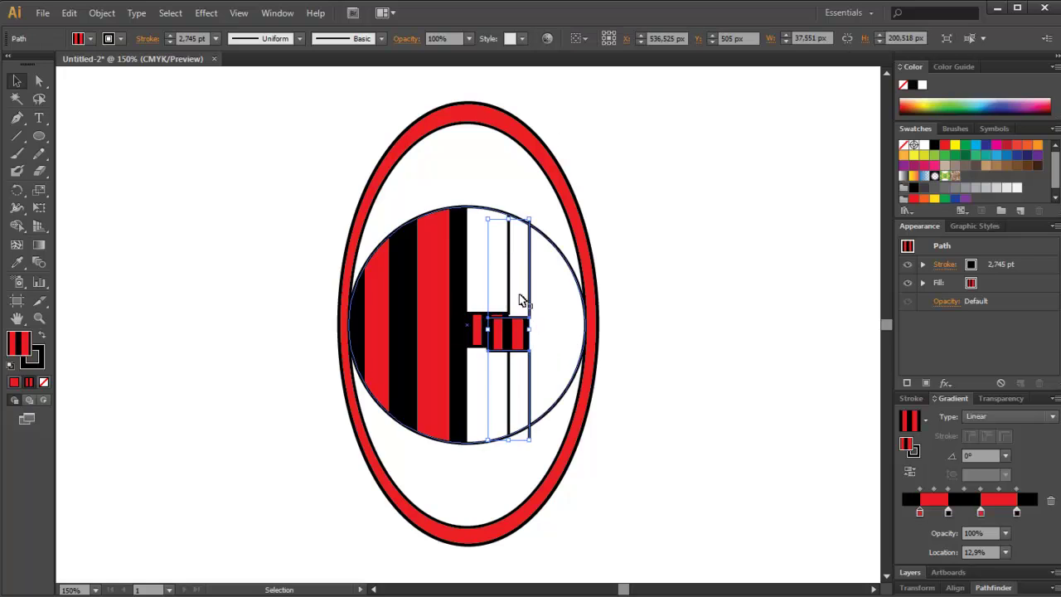
right_click(518, 253)
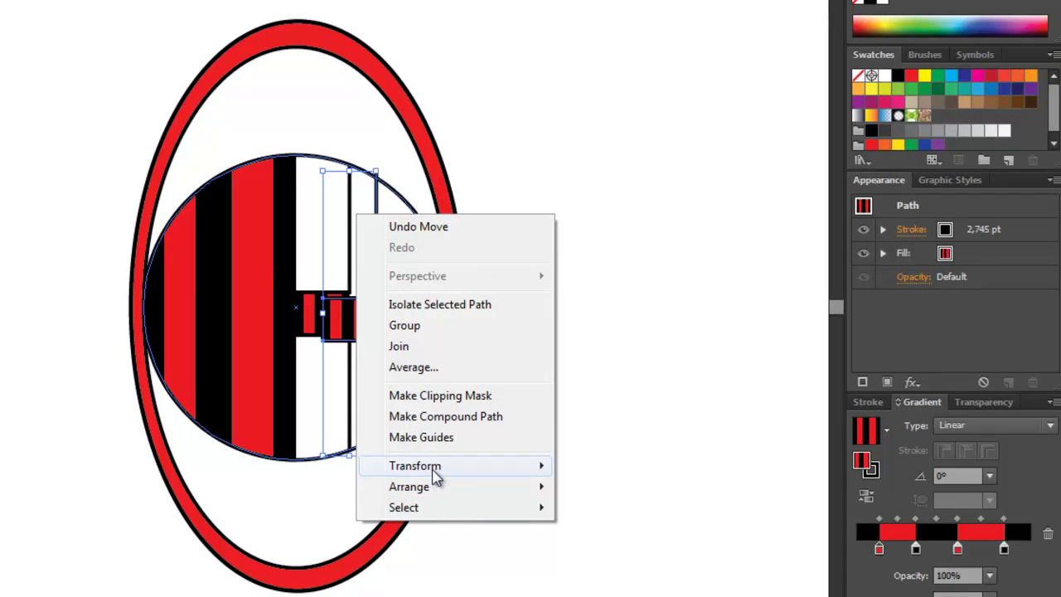
left_click(606, 540)
key("Return")
left_click_drag(521, 339, 572, 334)
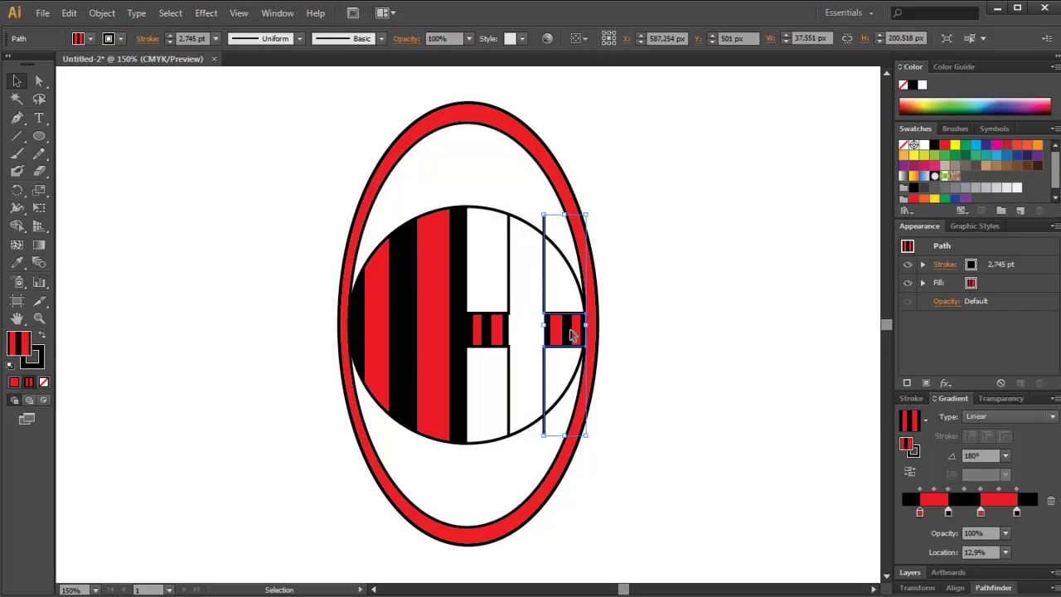
left_click(734, 373)
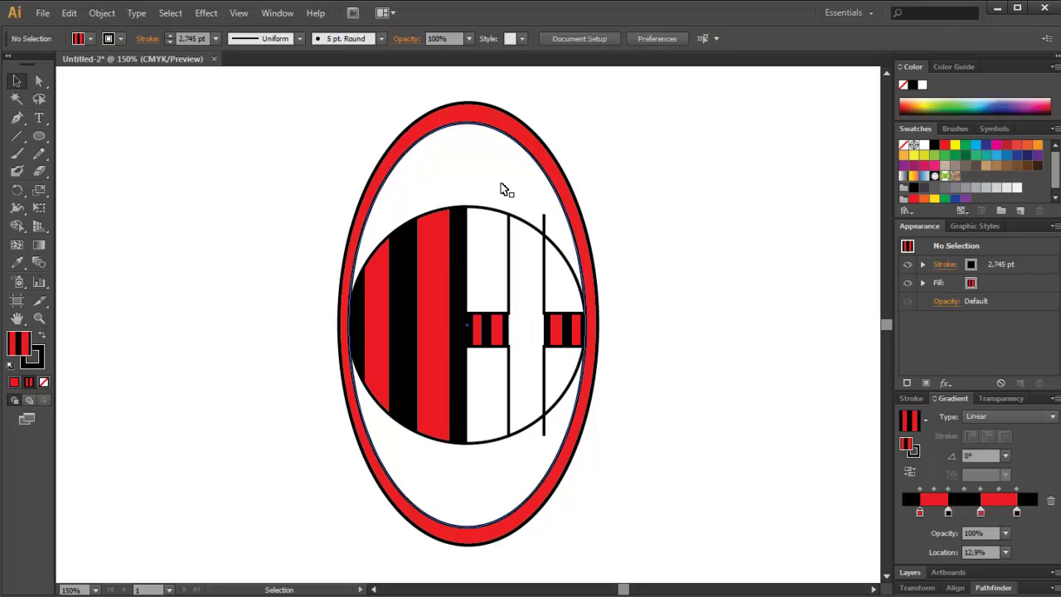
Step: Adjust the mirrored strip's bottom anchor with Direct Selection, then deselect
left_click(39, 81)
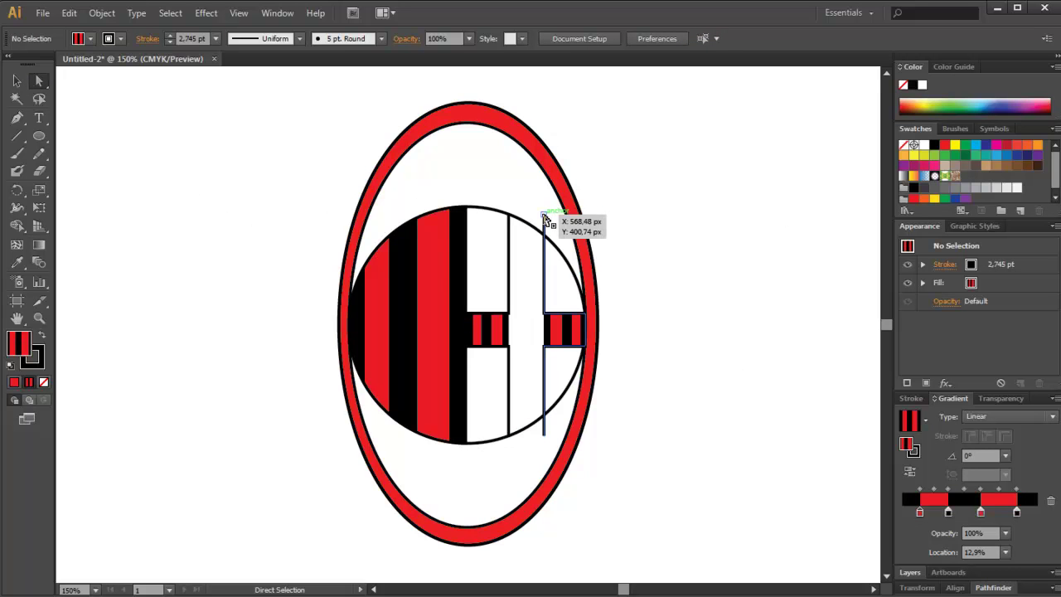
left_click(545, 218)
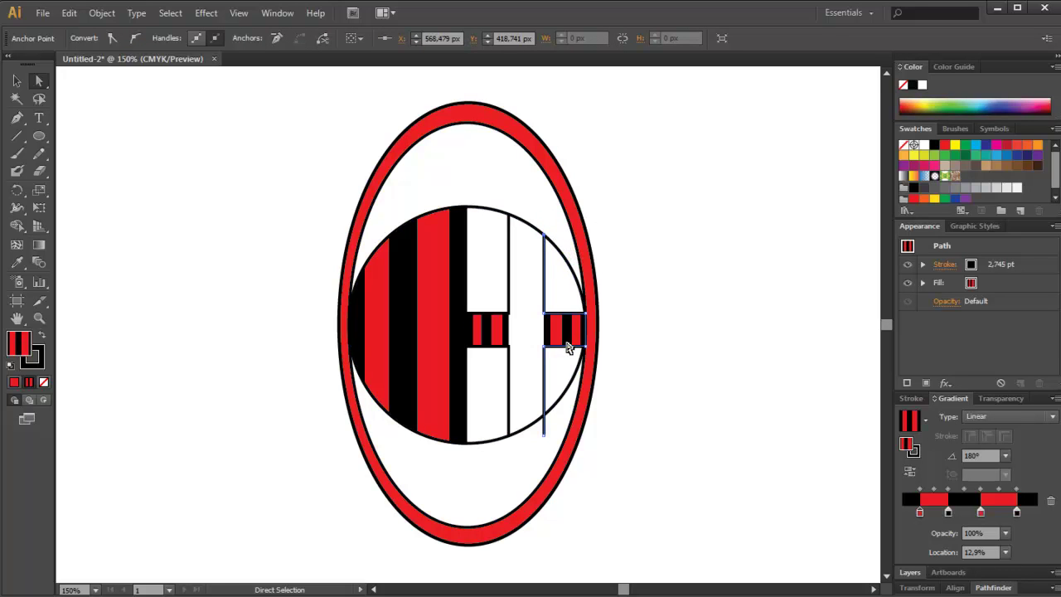
left_click(544, 441)
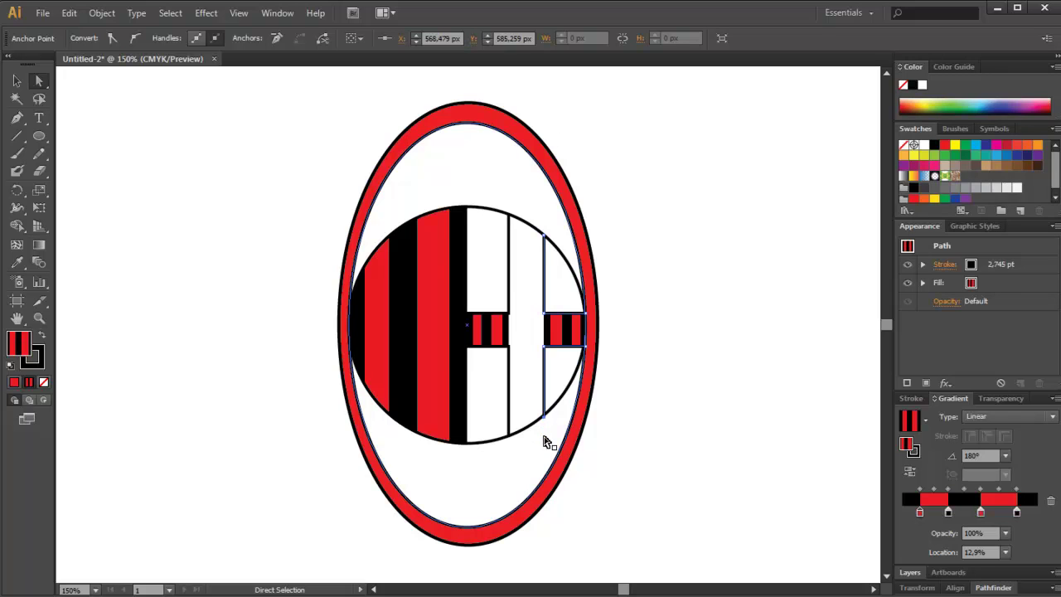
key("v")
left_click(154, 148)
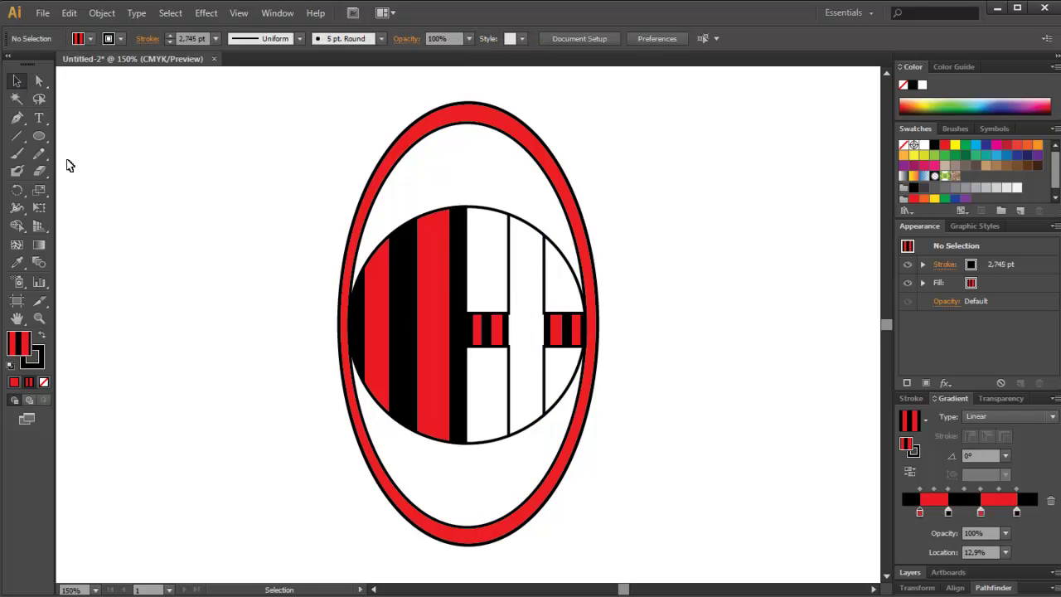
Step: Replace the right-hand crossbar pieces' striped gradient with a solid red fill
left_click(567, 330)
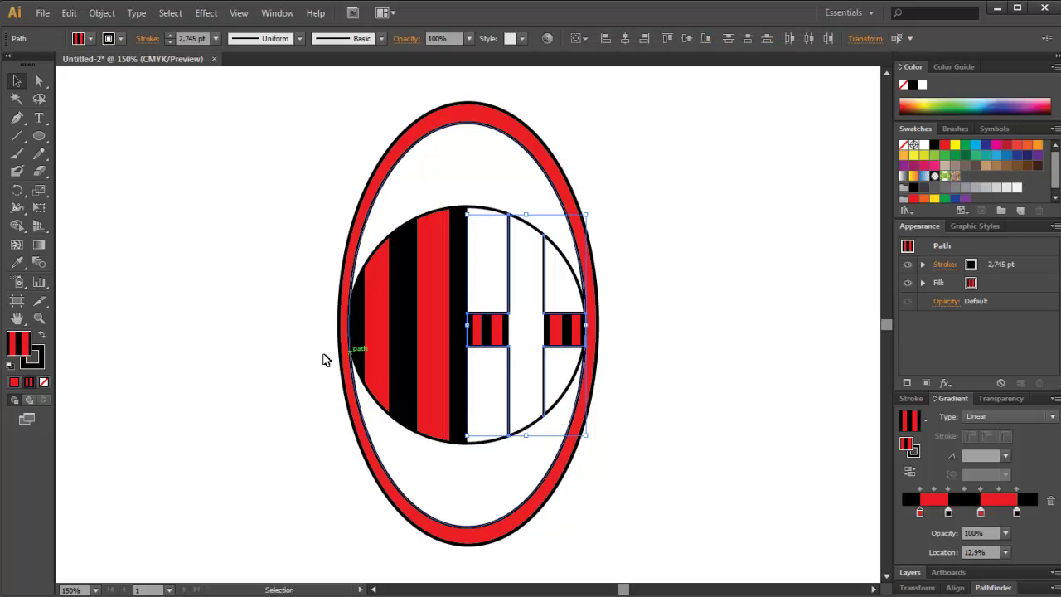
left_click(16, 378)
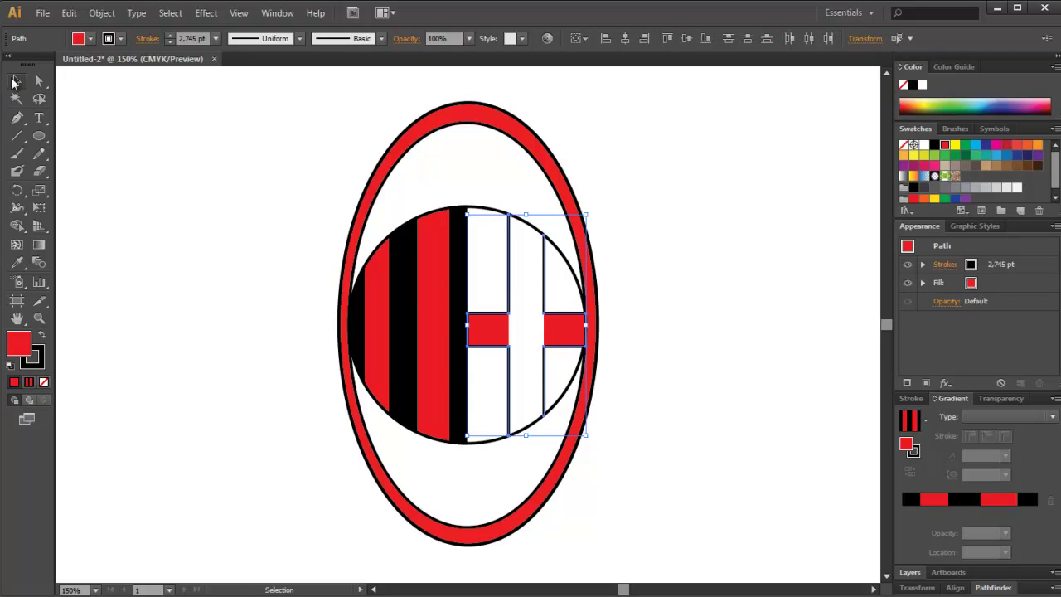
left_click(144, 158)
key("l")
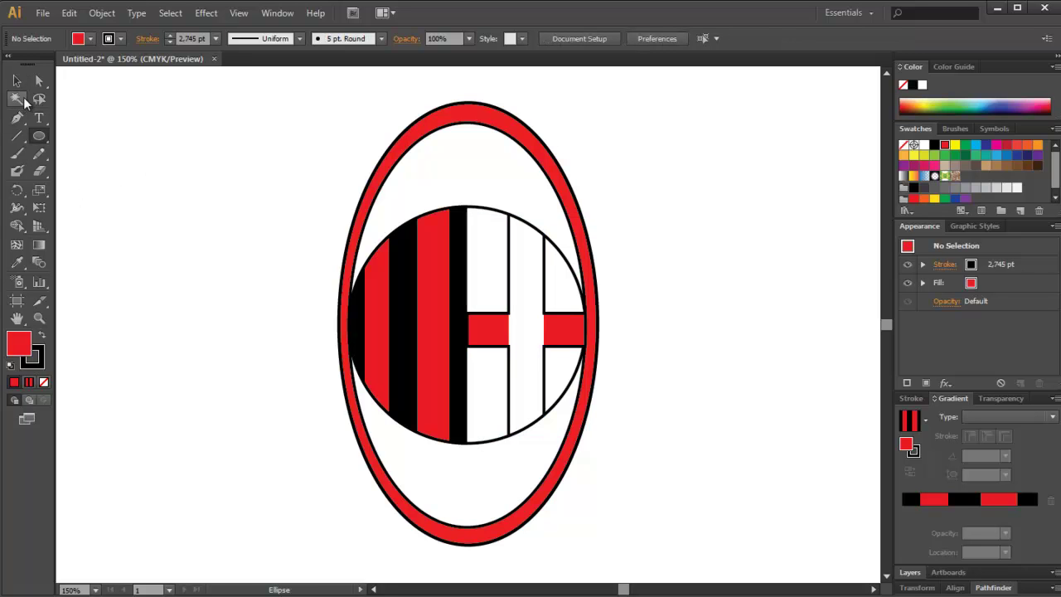
left_click(17, 117)
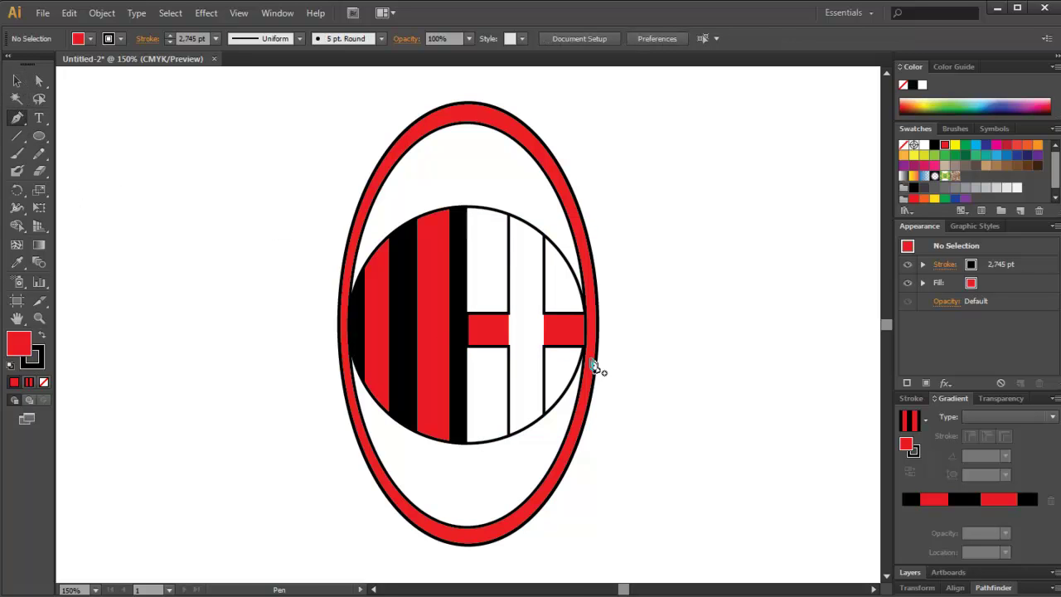
Step: Zoom in and pen-trace a closed red vertical bar through the crossbar
key("ctrl+plus")
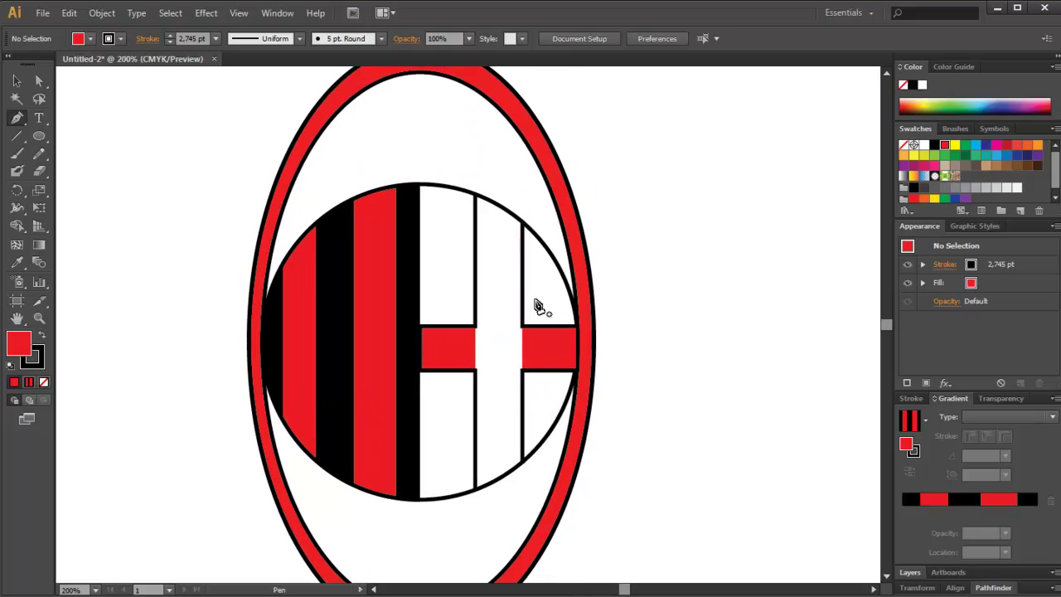
left_click(476, 196)
left_click(524, 222)
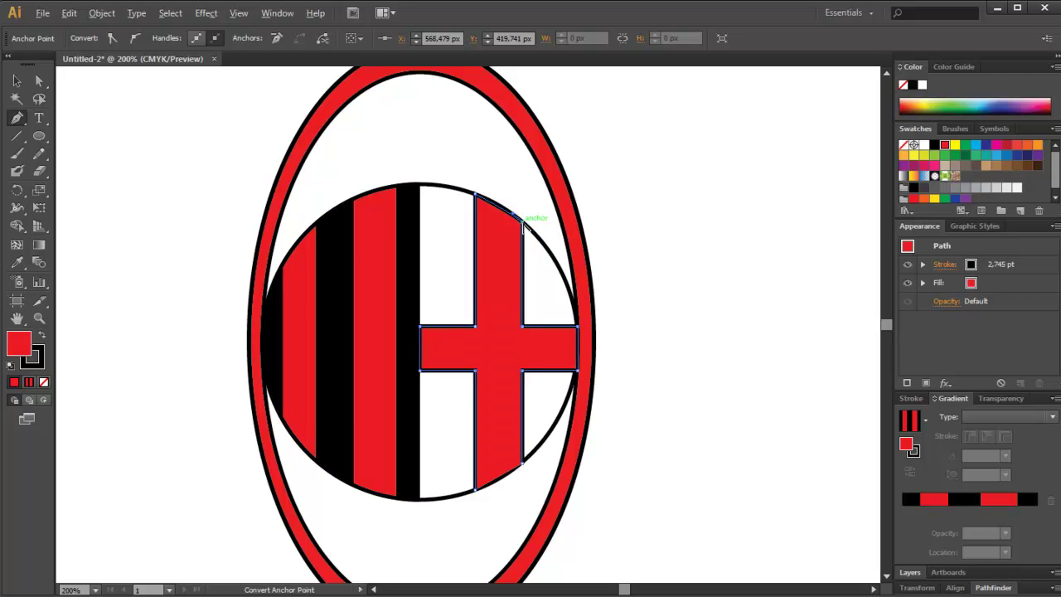
left_click(15, 83)
left_click(123, 132)
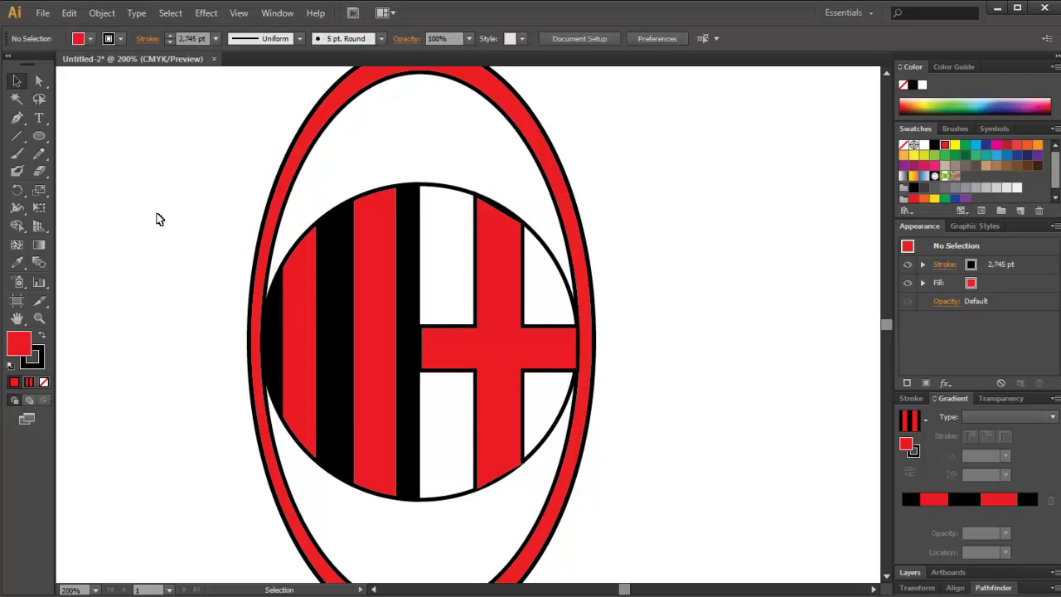
left_click(16, 118)
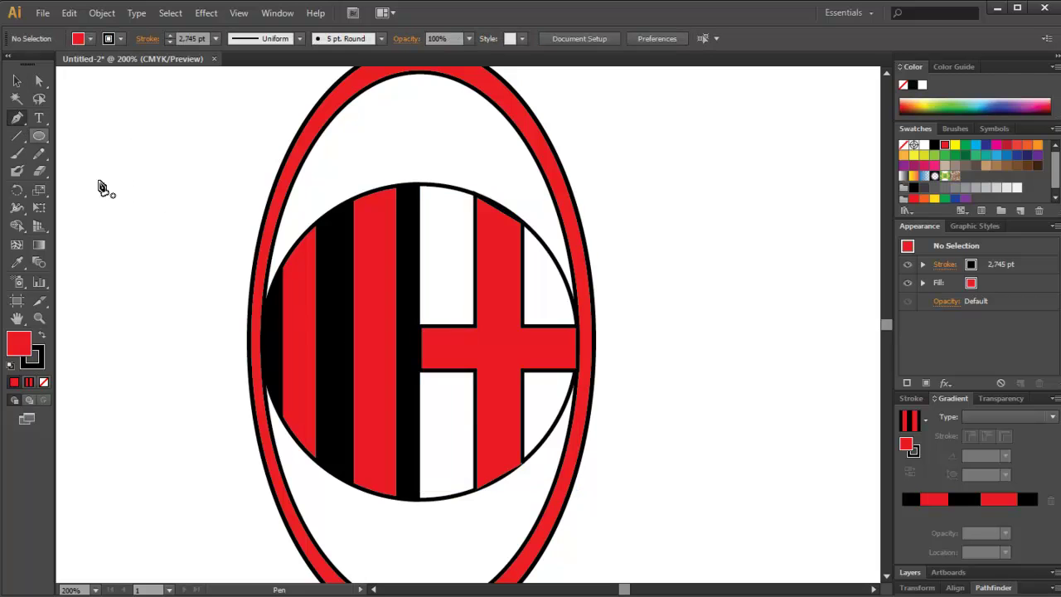
left_click(479, 495)
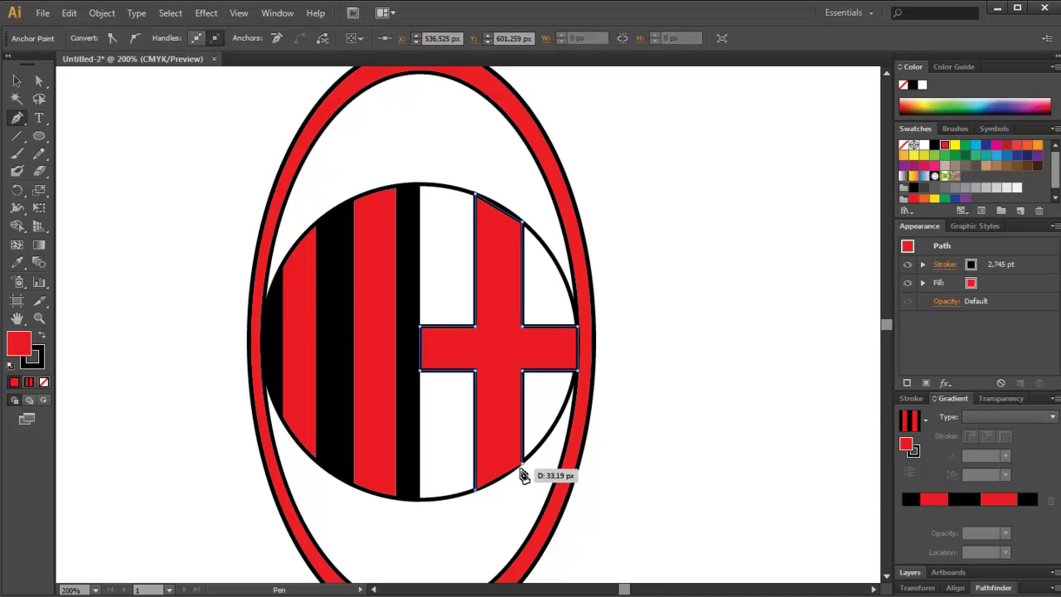
left_click(526, 459)
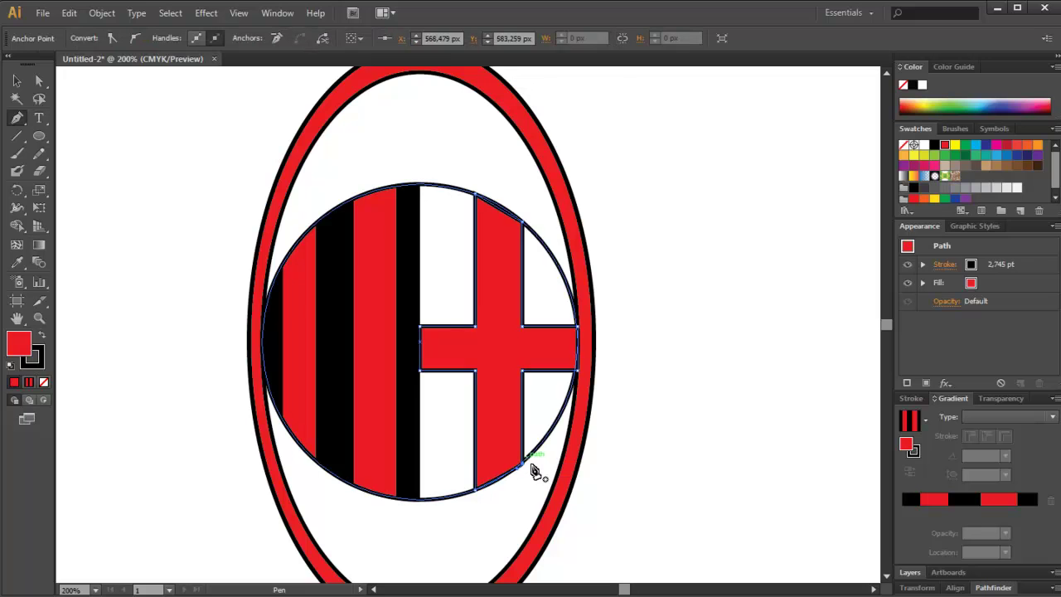
Step: Deselect and return the view to 150% on the logo
left_click(17, 80)
left_click(135, 160)
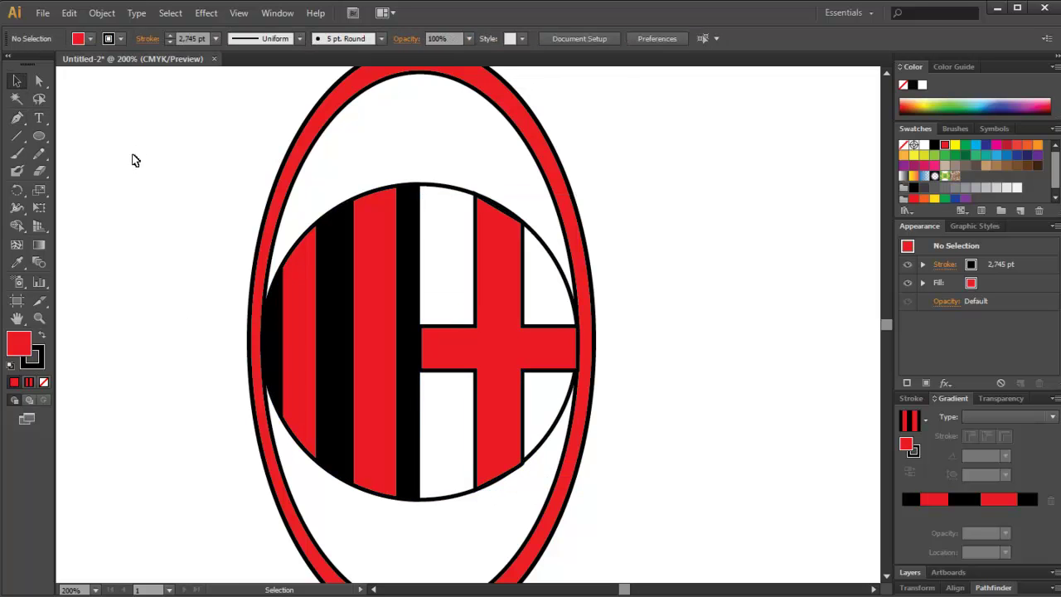
key("ctrl+1")
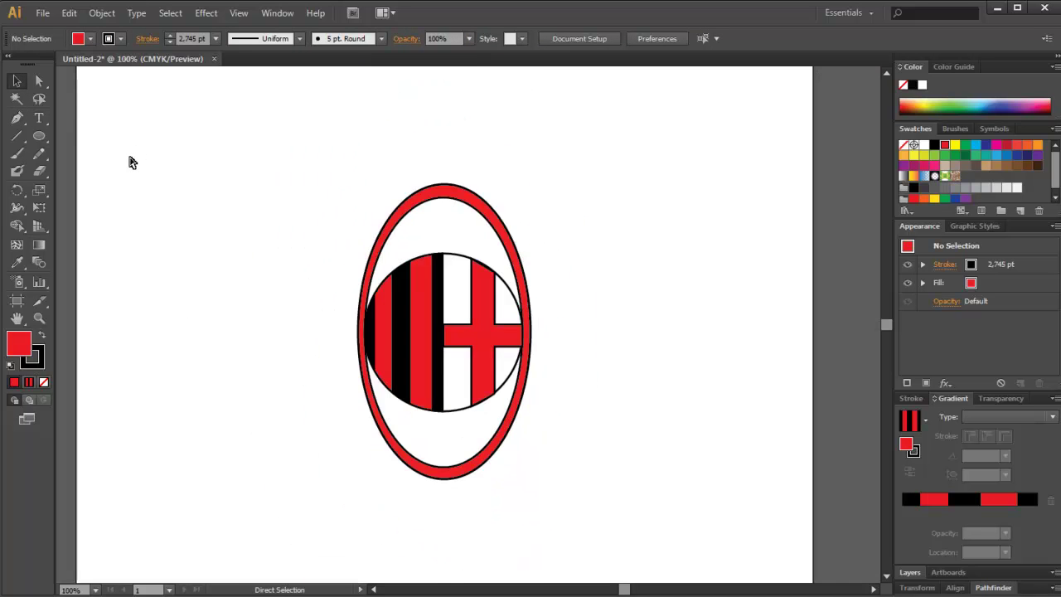
key("ctrl+minus")
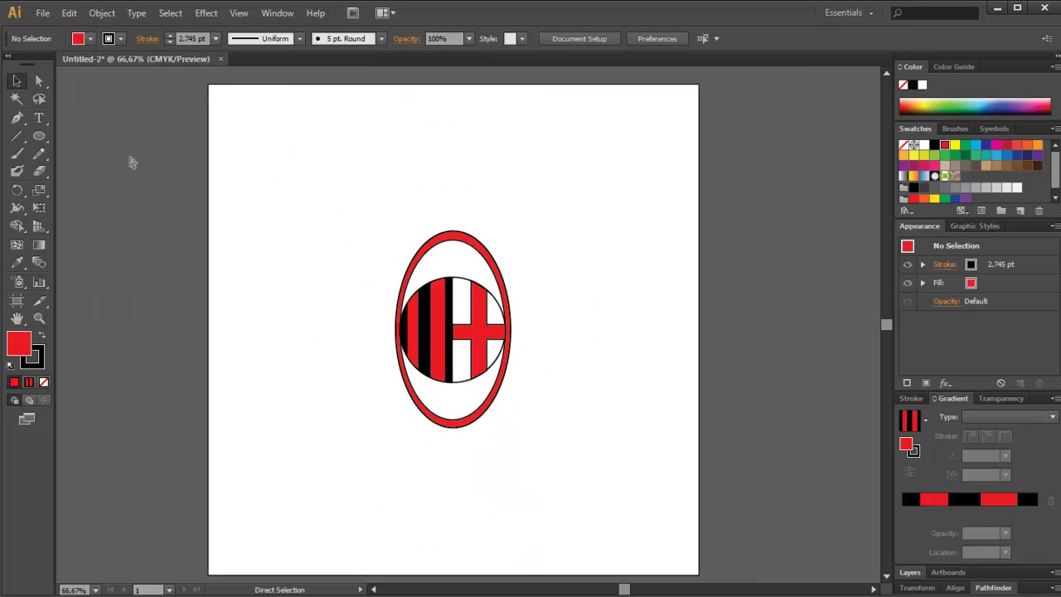
key("ctrl+plus")
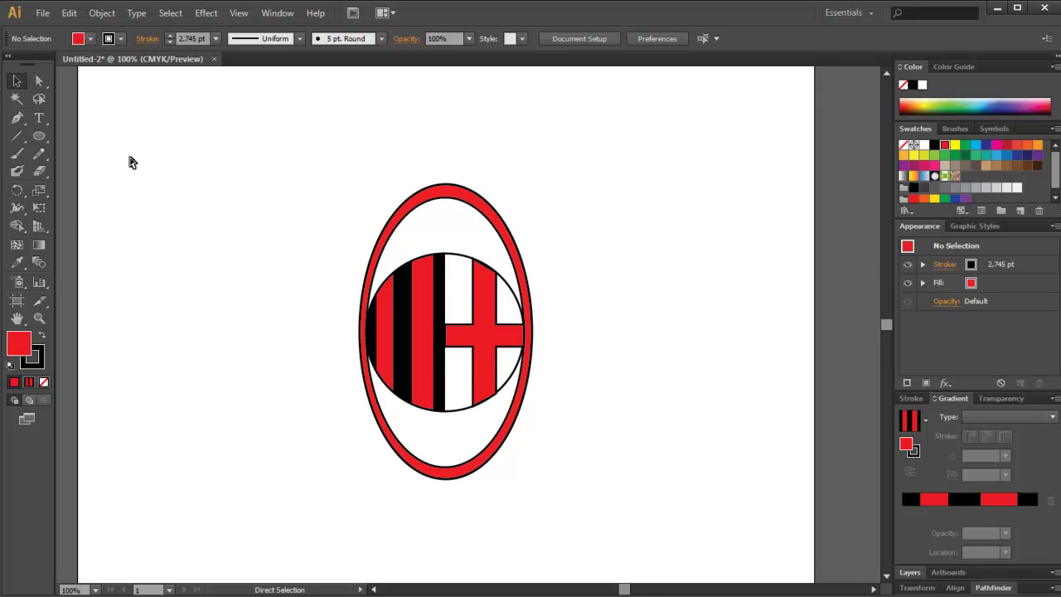
key("ctrl+plus")
Step: Add 48 pt 'ACM' text in the ring's upper white area above the circle
left_click(39, 118)
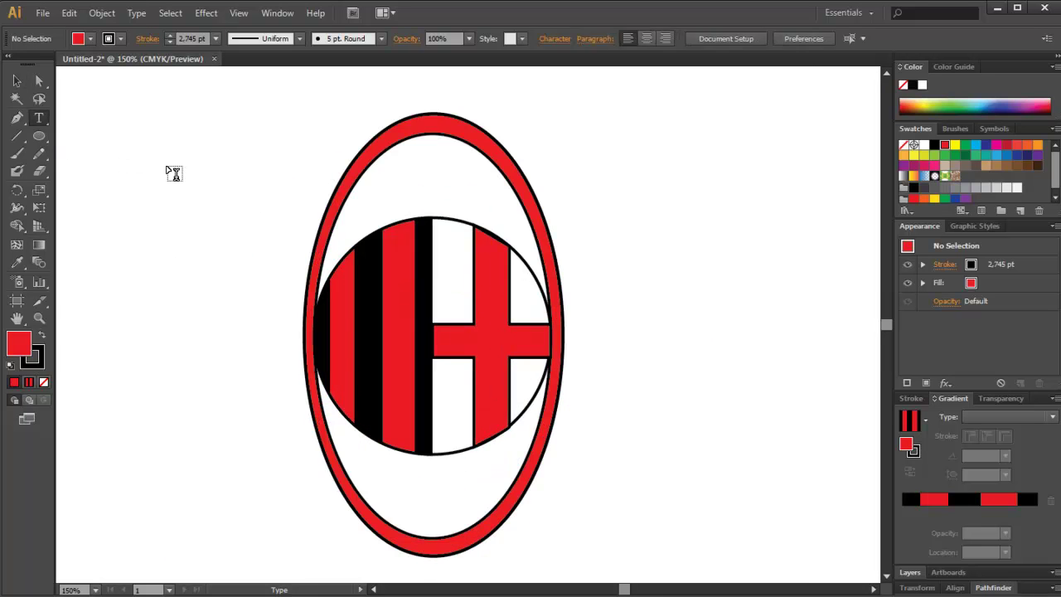
left_click(374, 189)
type("ACM")
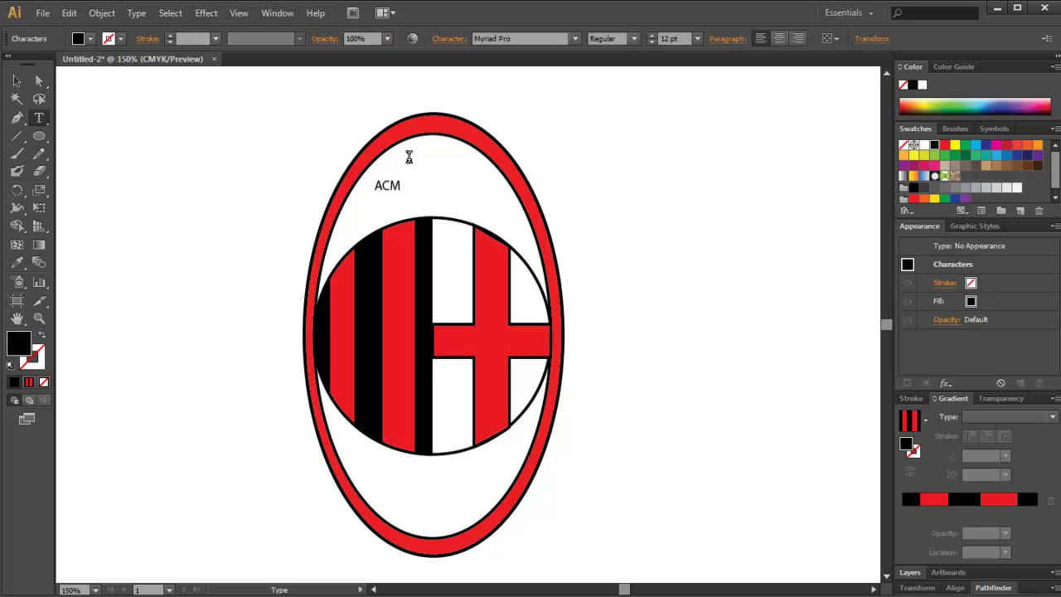
key("ctrl+a")
left_click(698, 39)
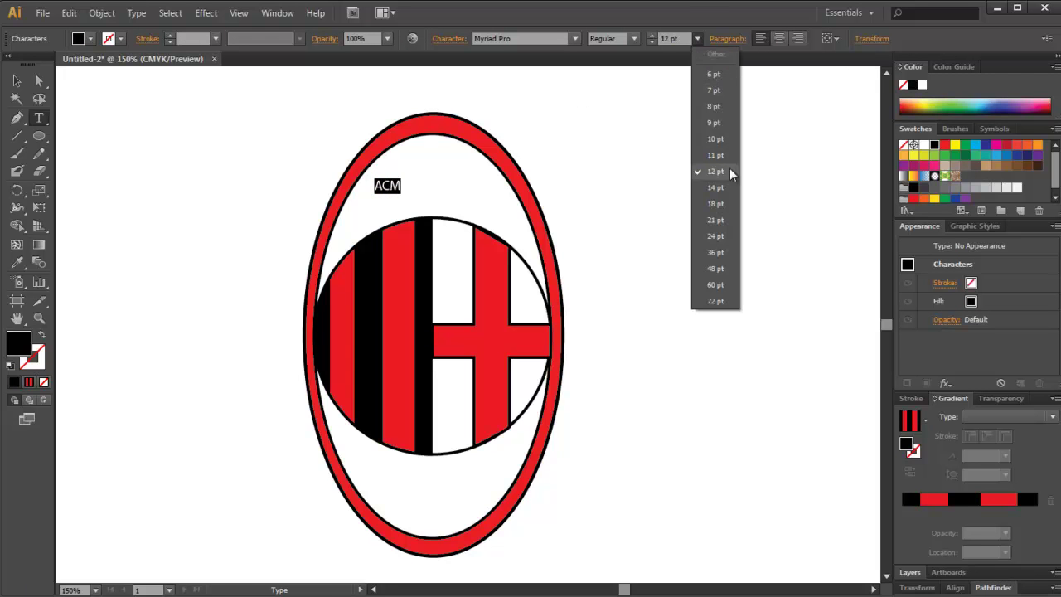
left_click(714, 269)
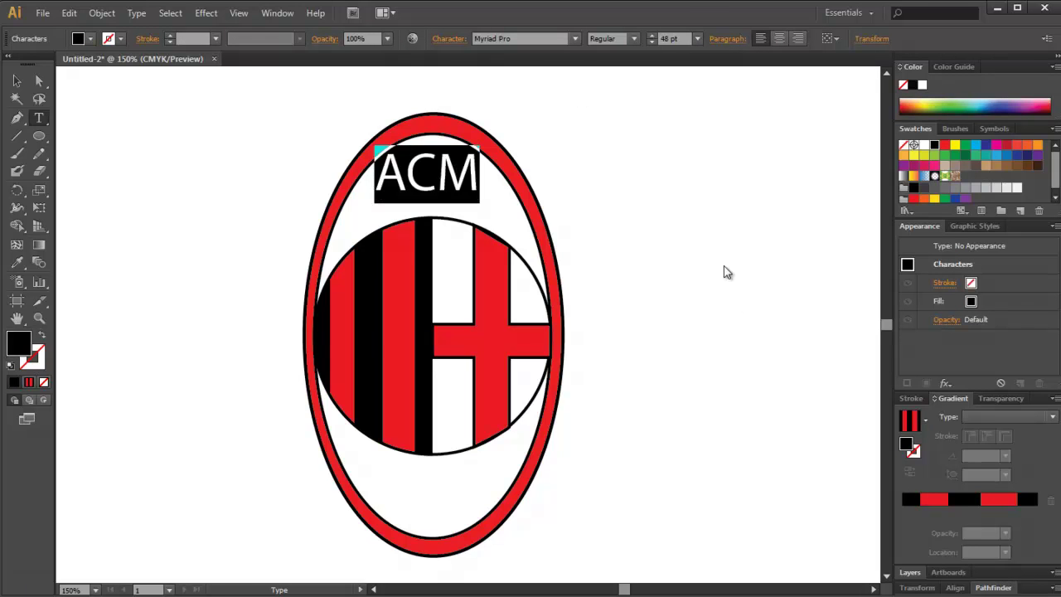
key("Escape")
left_click(172, 164)
left_click(398, 171)
Step: Apply a first Arc warp to the ACM text and nudge it downward
left_click(206, 14)
mouse_move(222, 203)
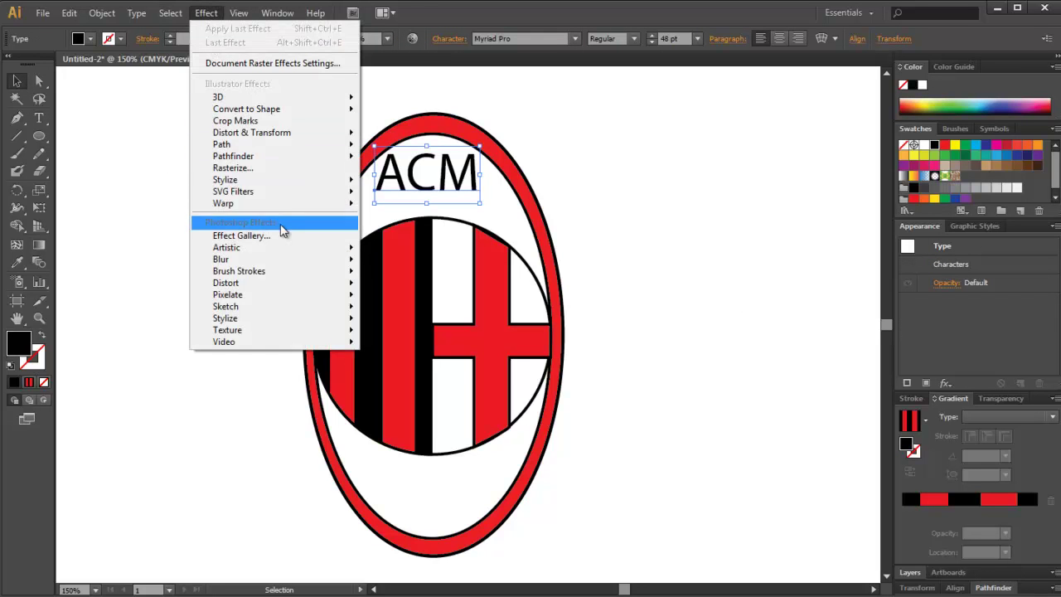
left_click(390, 206)
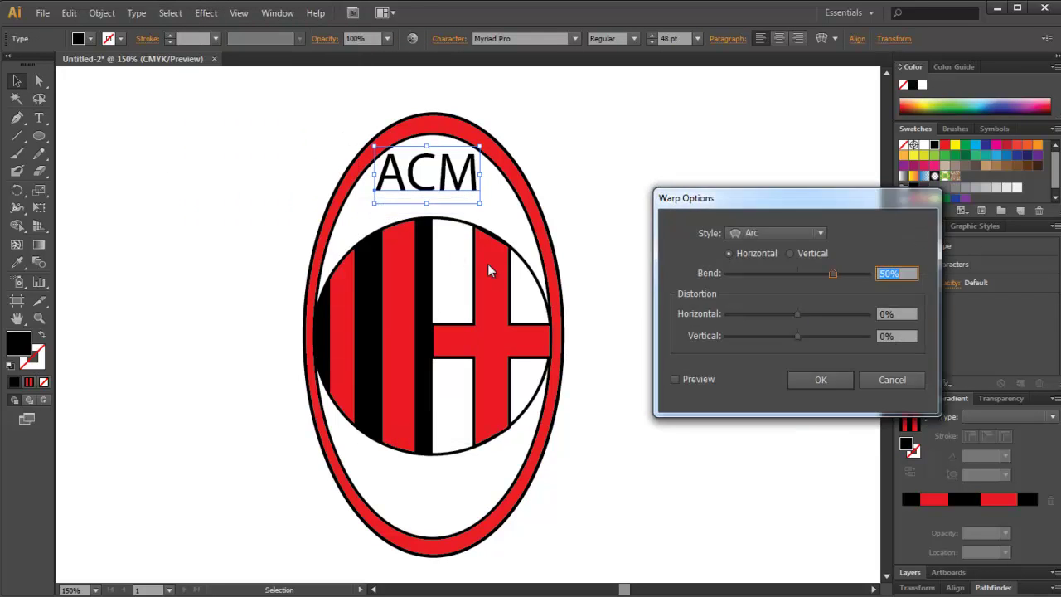
left_click(676, 380)
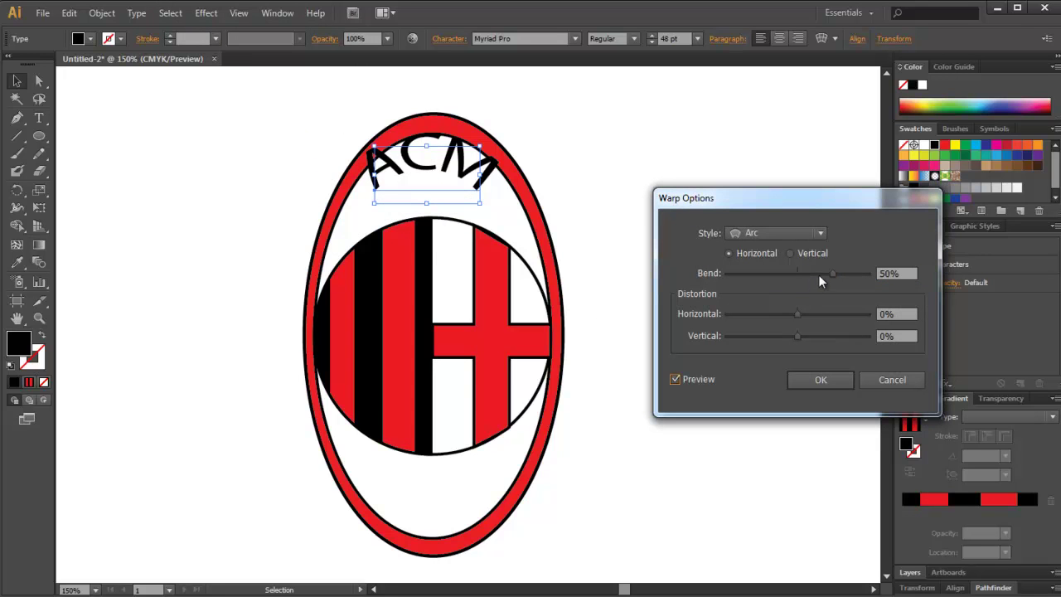
left_click(820, 273)
left_click_drag(820, 272, 836, 273)
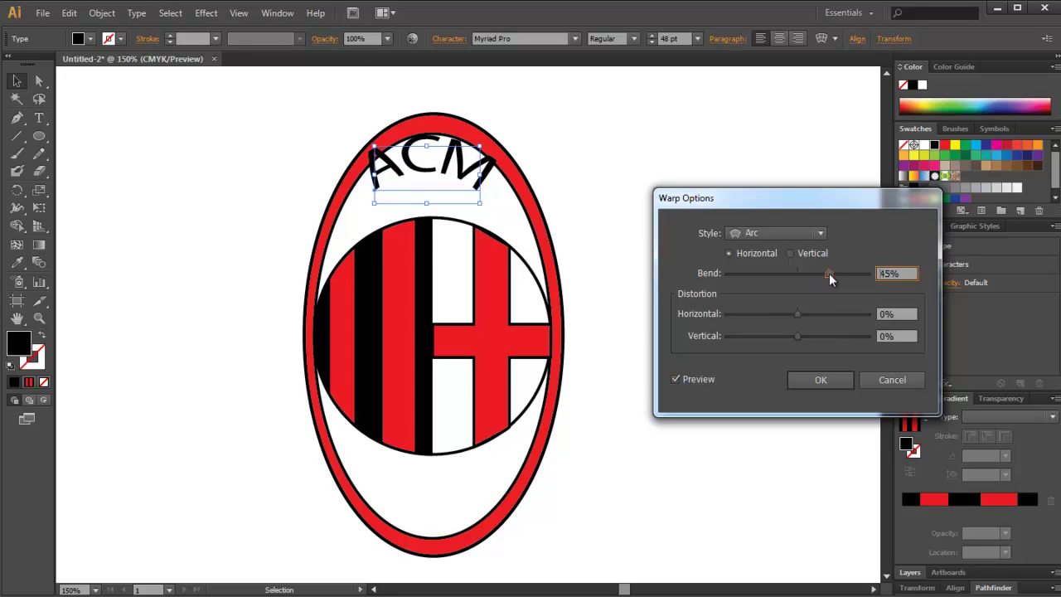
left_click(822, 380)
key("Down")
key("Down")
key("Down")
key("Down")
key("Down")
key("Down")
left_click(616, 275)
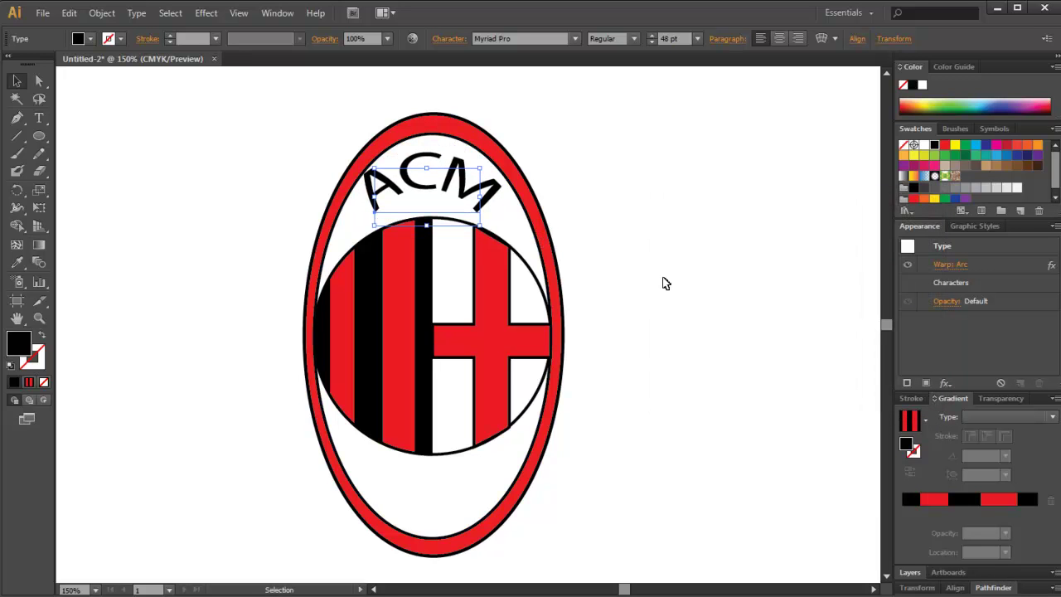
Step: Reapply the Arc warp to ACM at 38% bend and nudge it above the striped circle
left_click(547, 394)
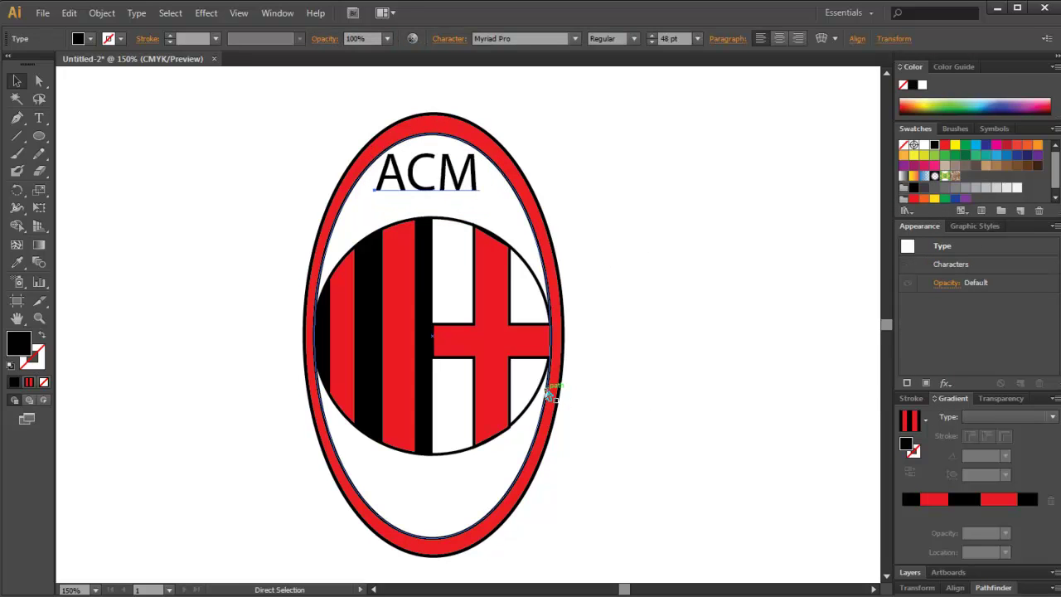
left_click(206, 13)
mouse_move(223, 203)
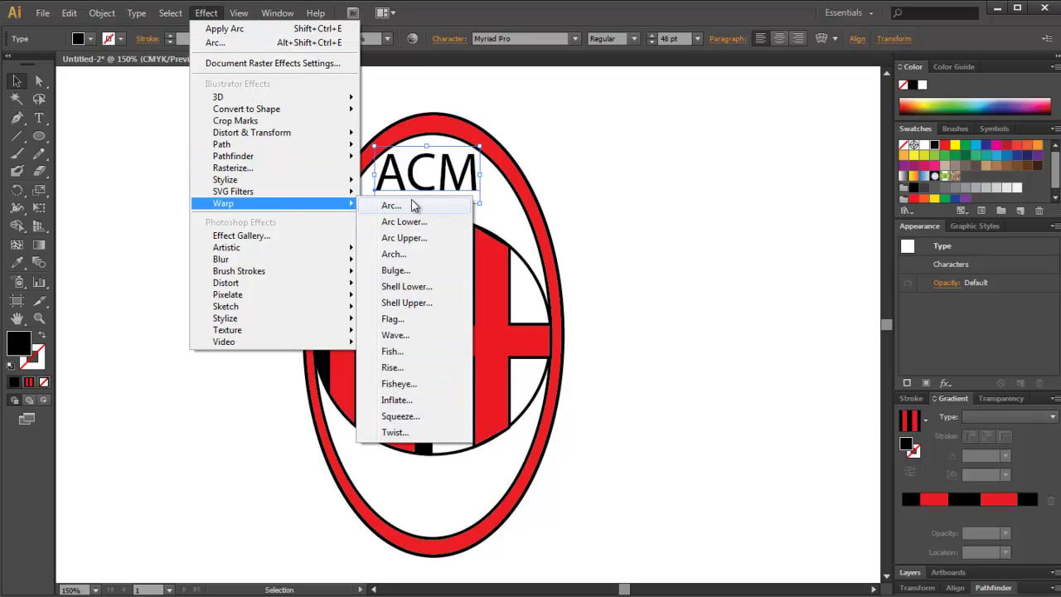
left_click(392, 205)
left_click_drag(825, 273, 816, 273)
left_click(700, 379)
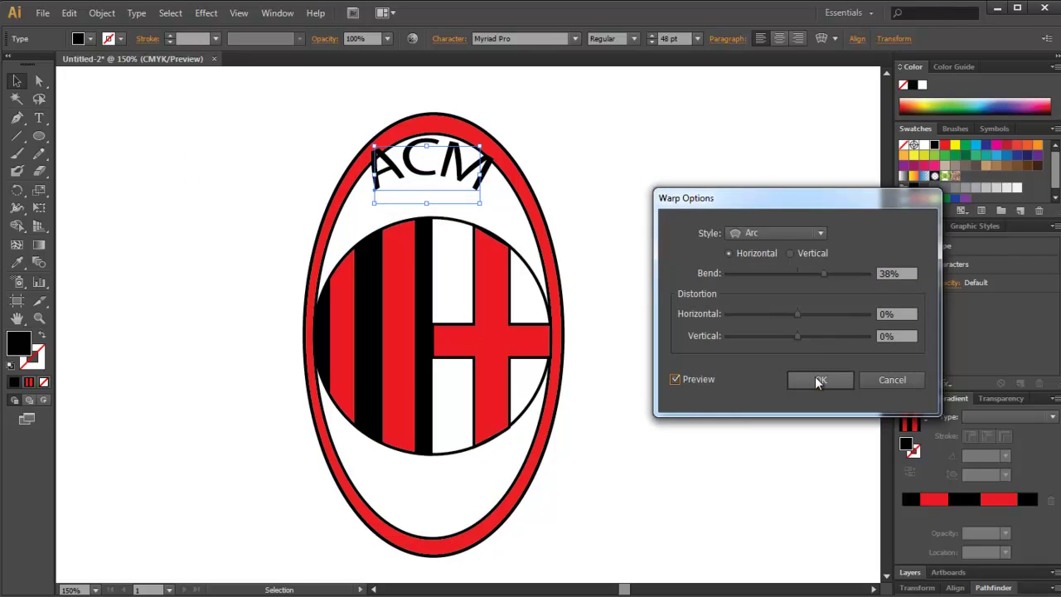
left_click(817, 381)
key("shift+Left")
key("shift+Right")
key("shift+Down")
key("shift+Down")
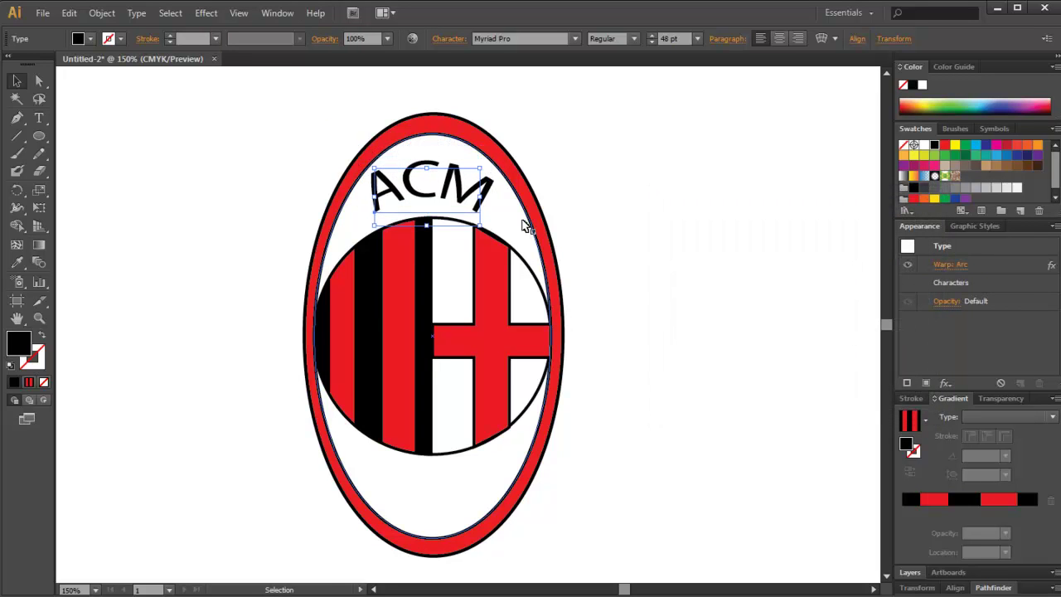
left_click(668, 274)
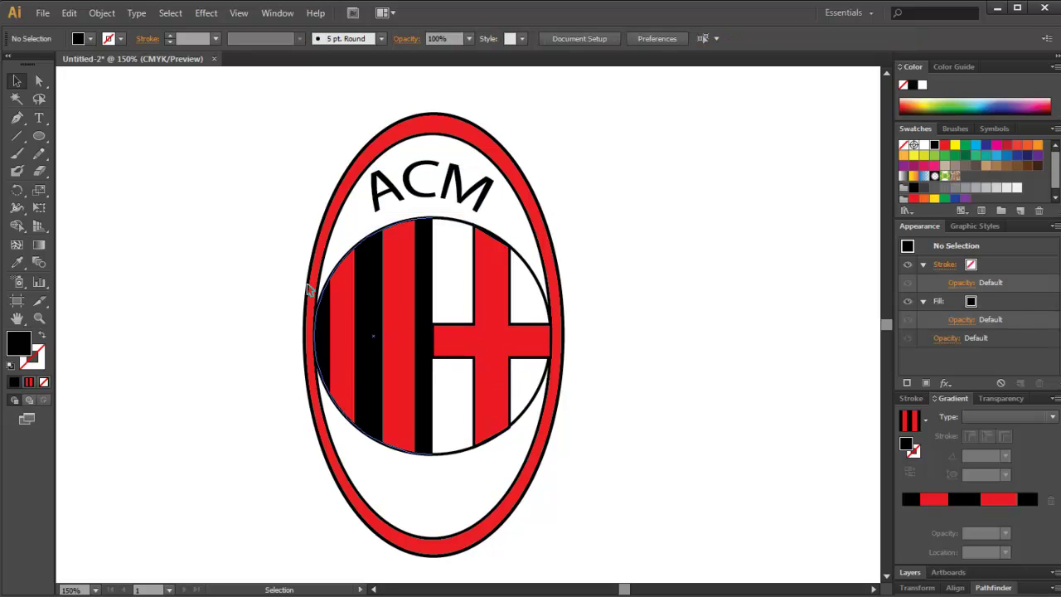
Step: Type the year 1899 below the striped circle and centre it under the circle
left_click(39, 119)
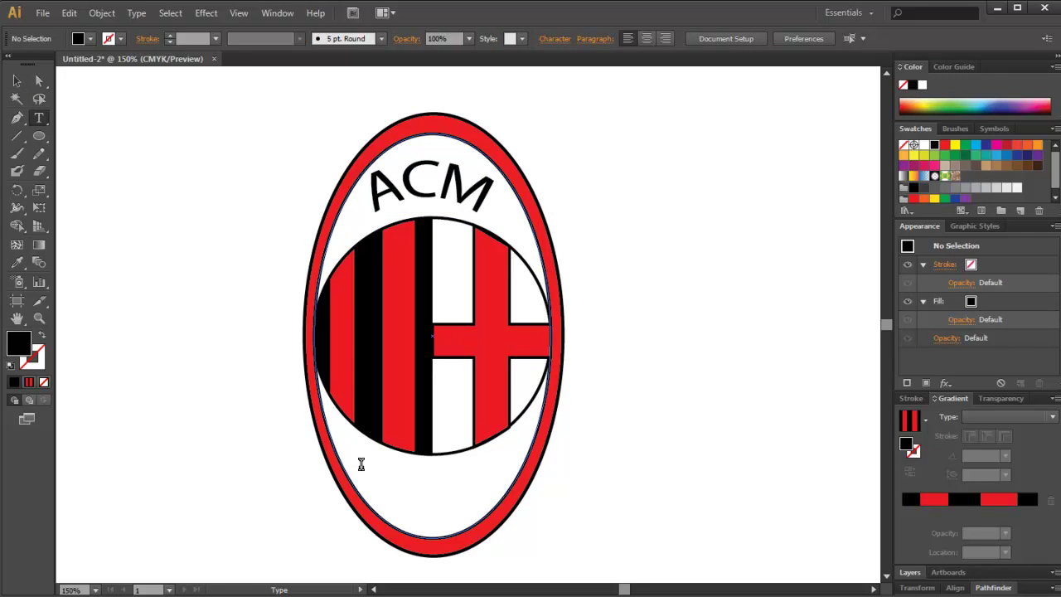
left_click(368, 473)
type("18")
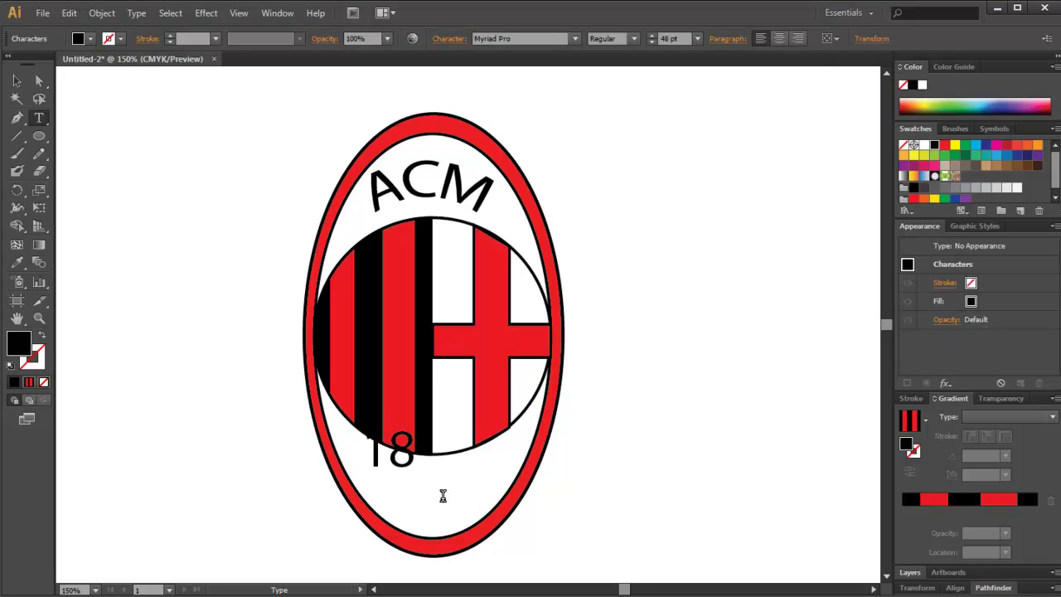
type("99")
left_click_drag(477, 478, 465, 514)
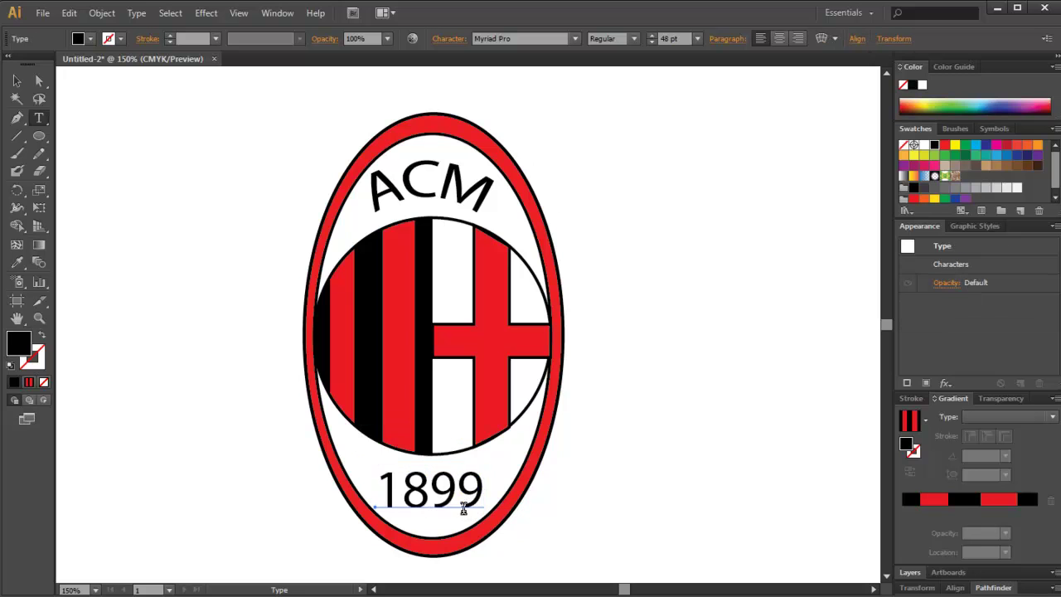
left_click(17, 81)
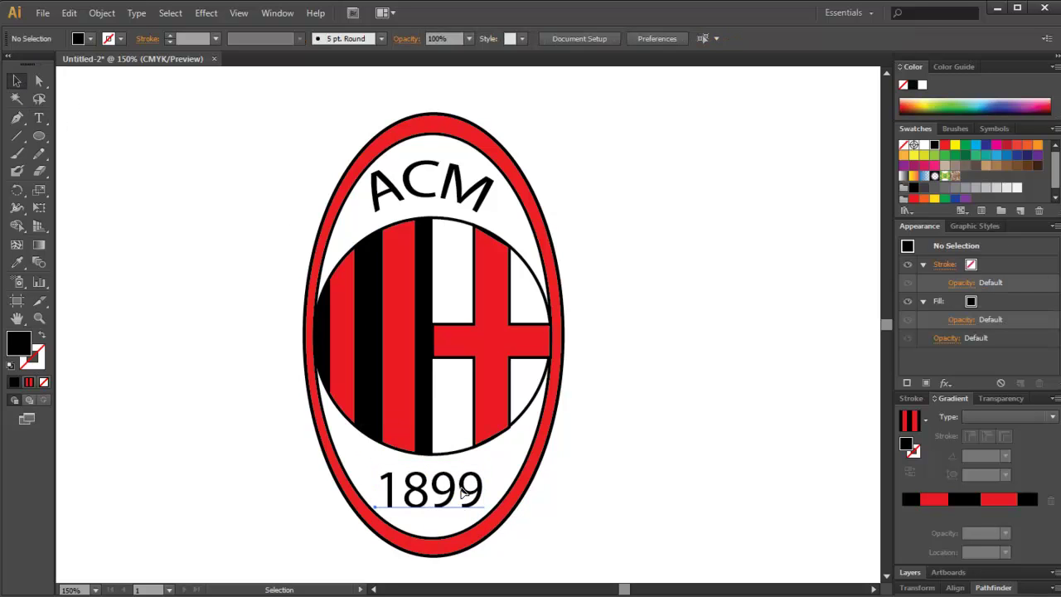
Step: Arc-warp the 1899 text at -32% bend and nudge it up along the ring's lower edge
left_click(206, 13)
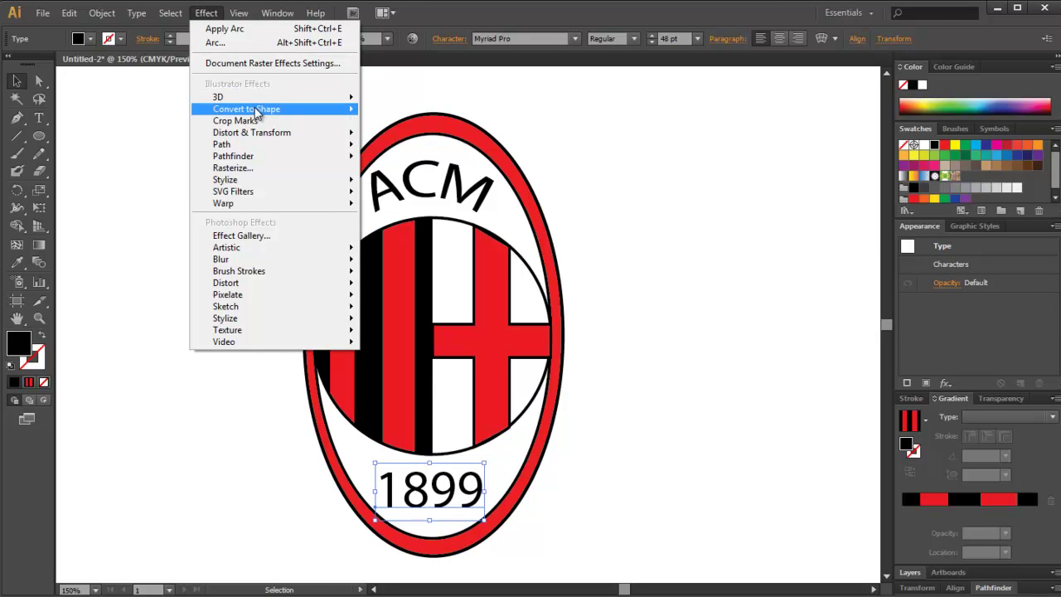
mouse_move(273, 203)
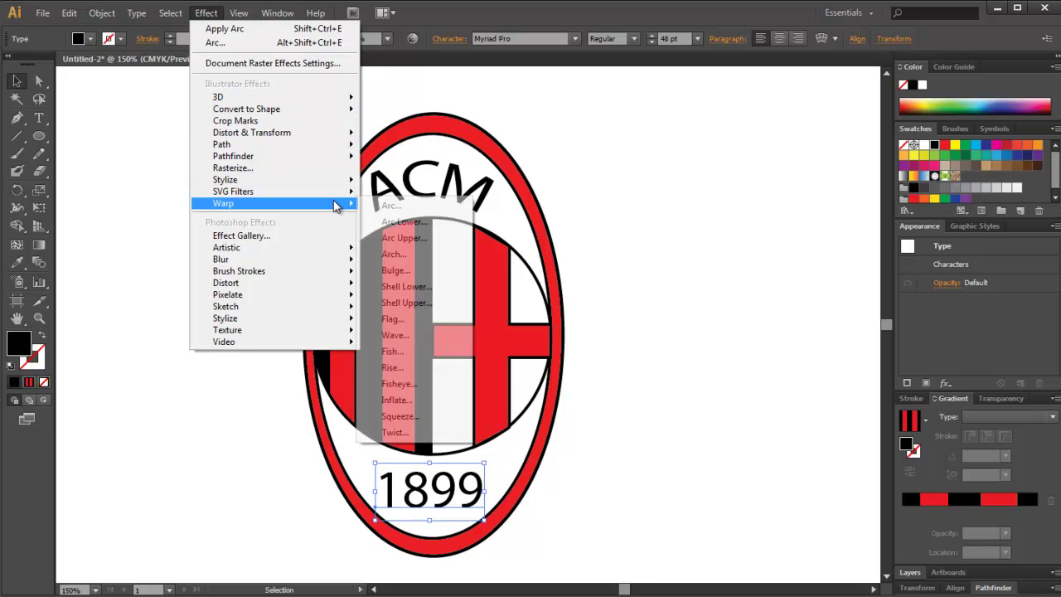
left_click(390, 206)
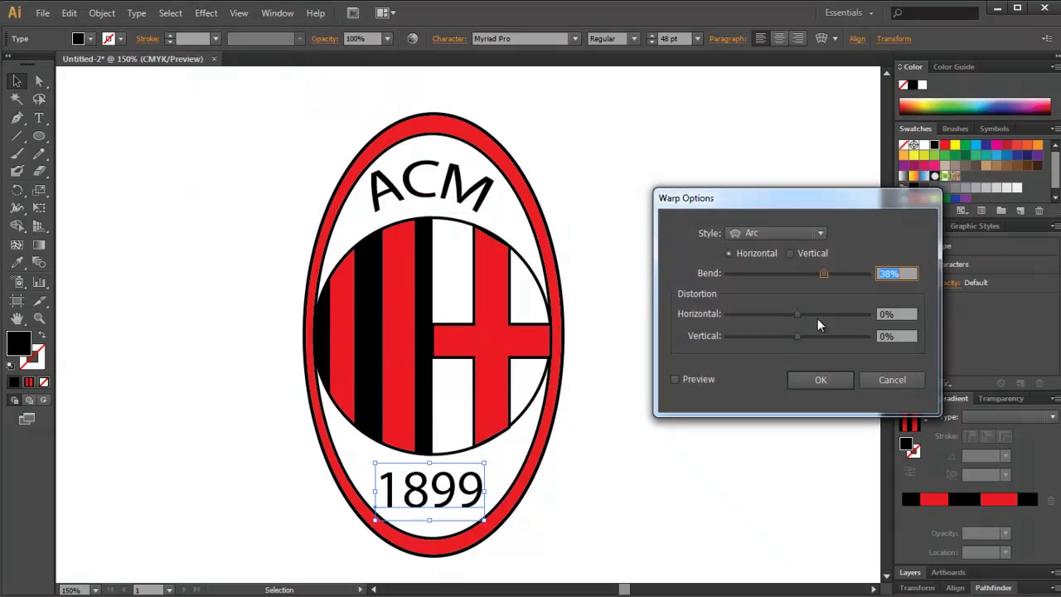
left_click(699, 381)
left_click_drag(820, 274, 775, 272)
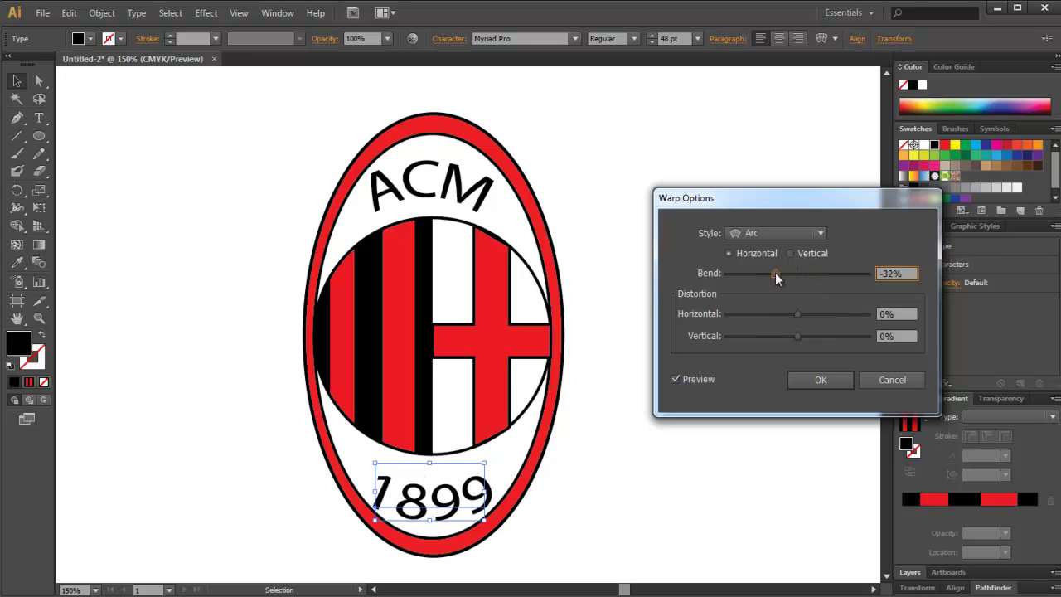
left_click(821, 379)
key("shift+Up")
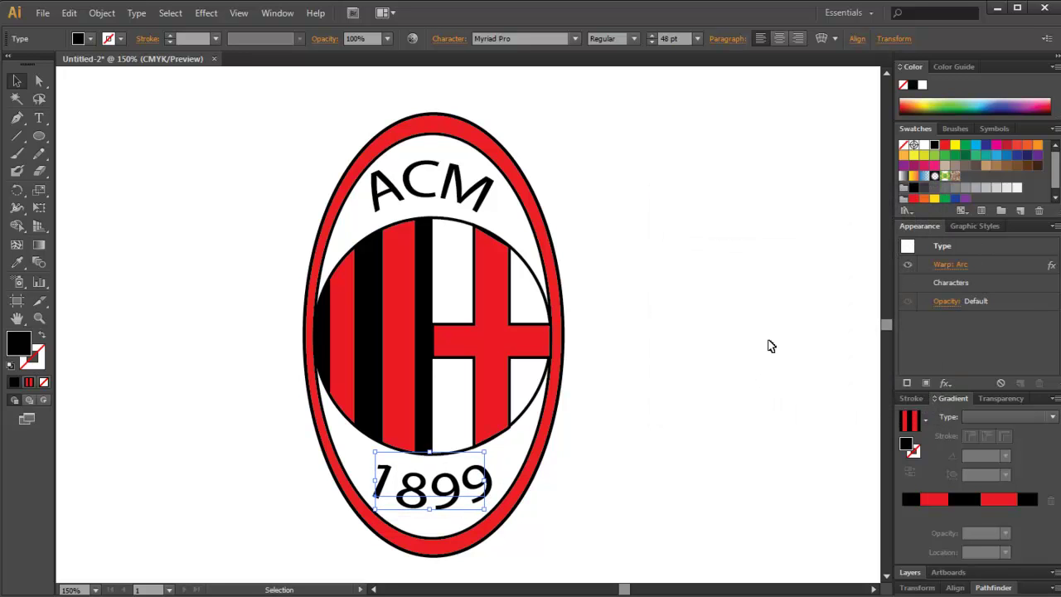
left_click(768, 346)
Step: Drag a copy of the outer red ellipse beside the logo
key("ctrl+minus")
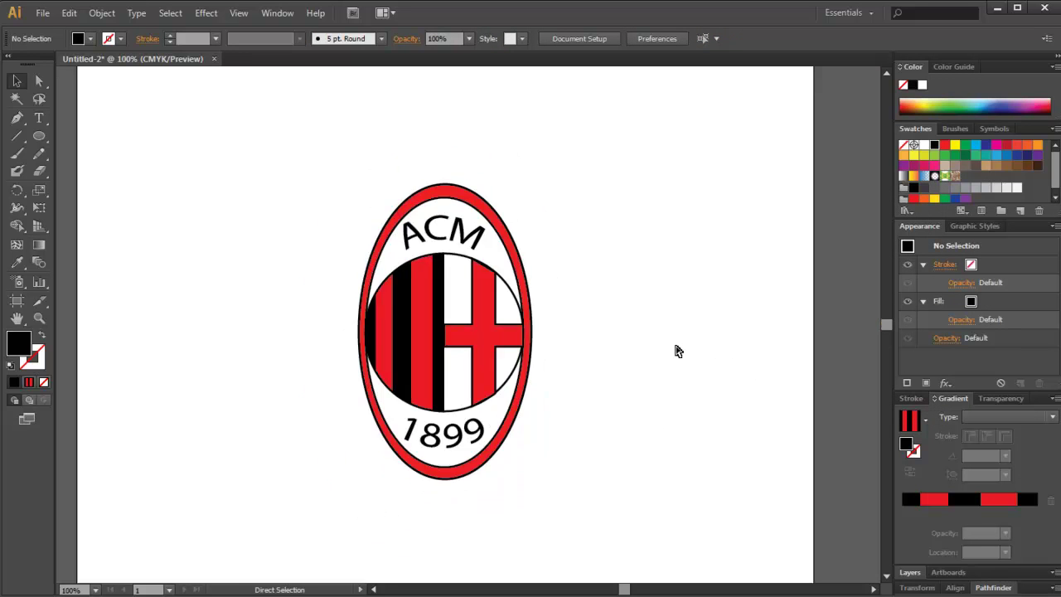
key("ctrl+minus")
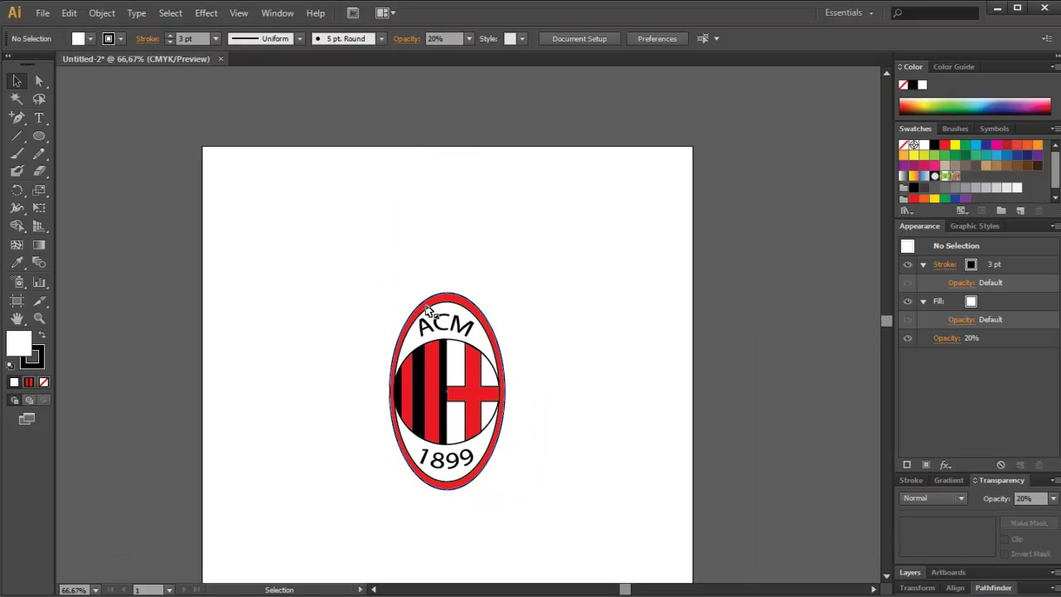
key("a")
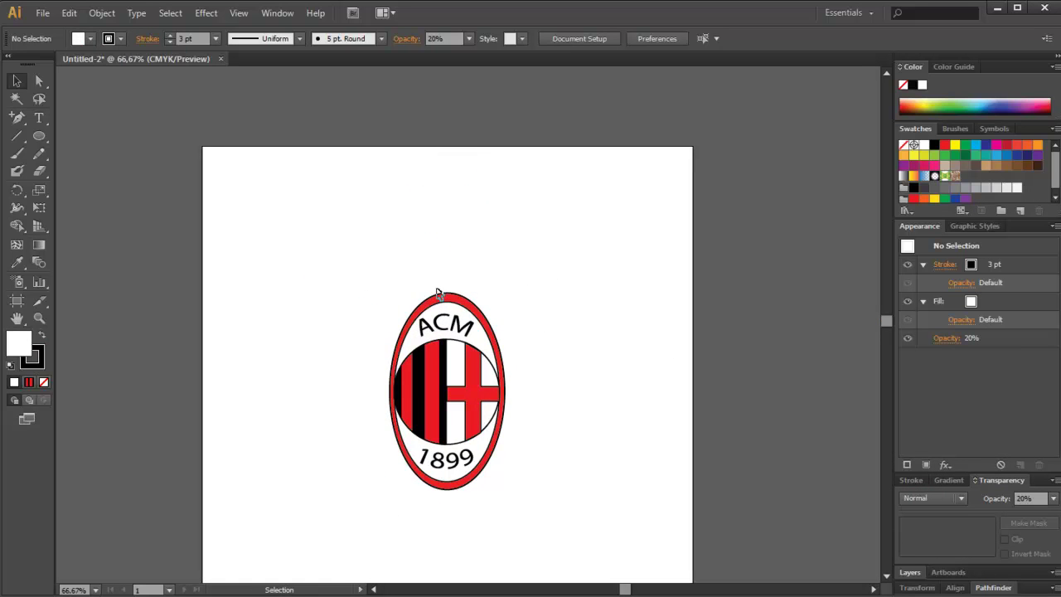
left_click(435, 303)
left_click_drag(434, 303, 598, 250)
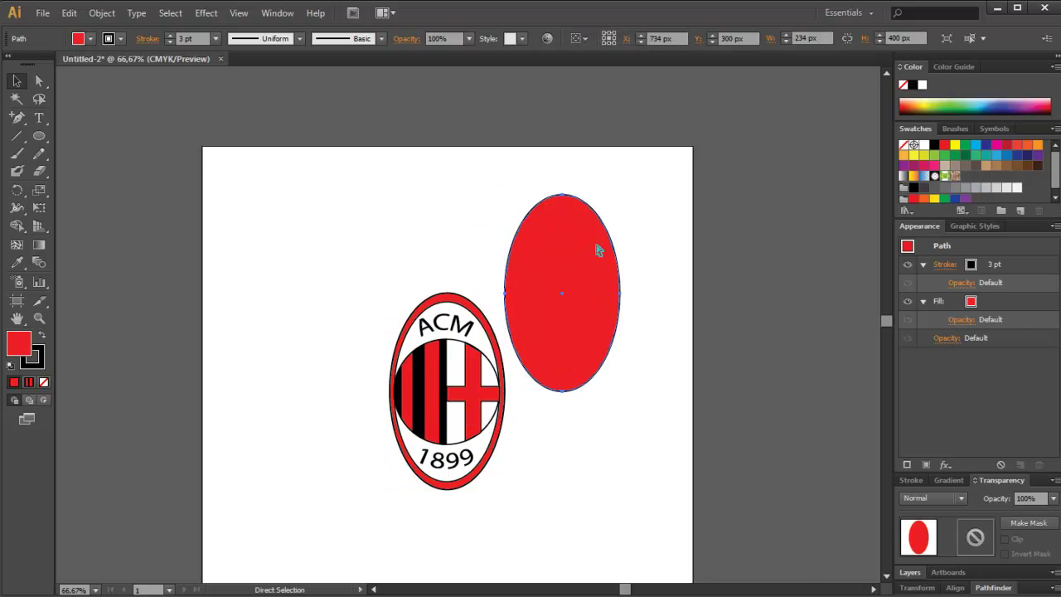
key("v")
key("ctrl+1")
Step: Cut the ellipse copy into a dome by deleting its bottom anchor, and move it over the crest
left_click(15, 118)
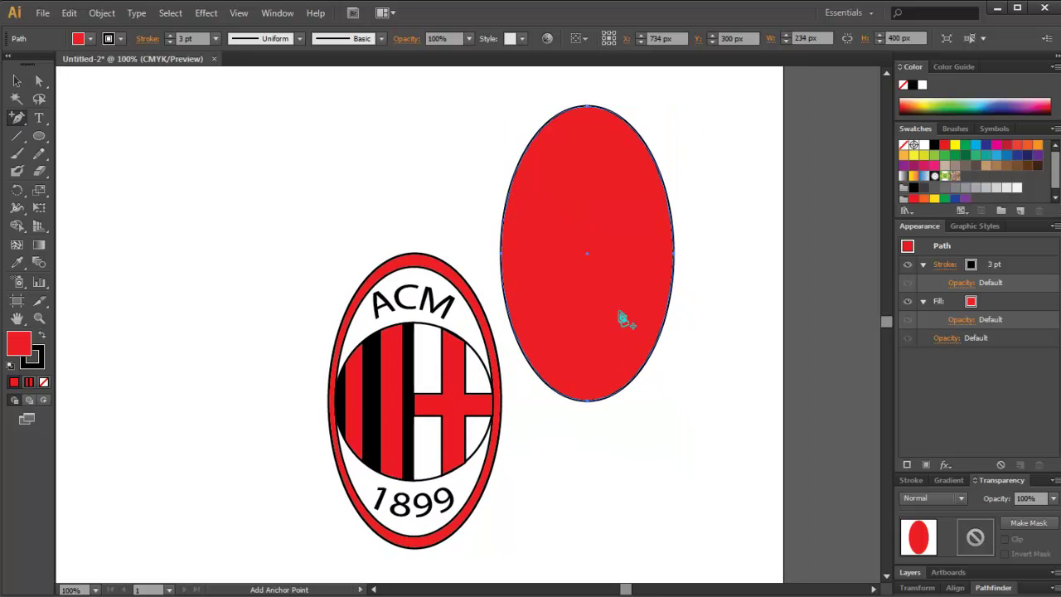
left_click(671, 305)
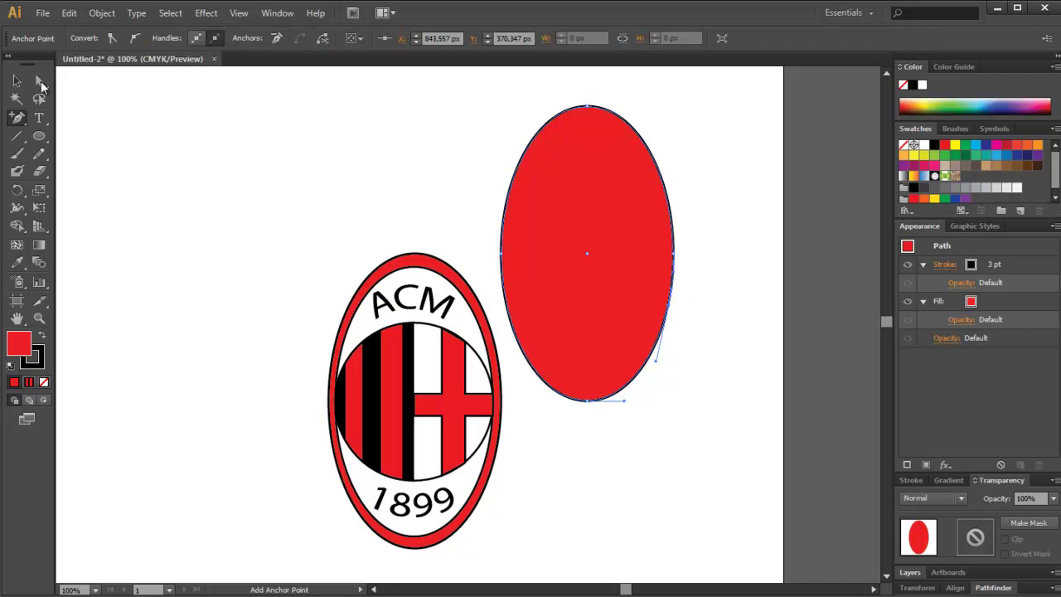
left_click(39, 80)
left_click_drag(672, 440, 556, 377)
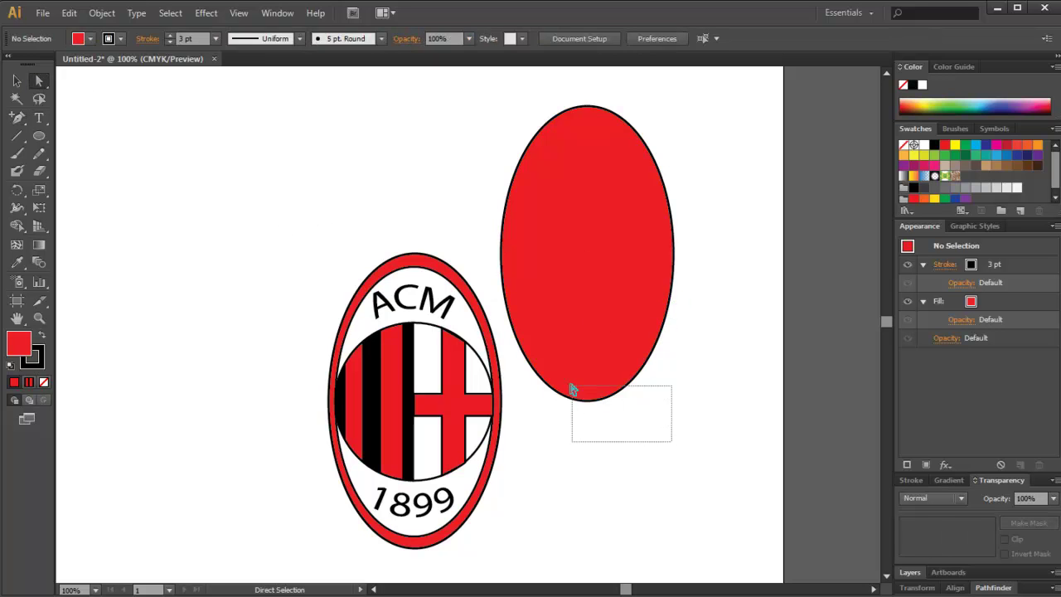
key("Delete")
left_click(16, 81)
left_click(431, 190)
mouse_move(551, 181)
left_mouse_down()
mouse_move(404, 332)
mouse_move(380, 341)
left_mouse_up()
left_click(295, 281)
left_click(376, 281)
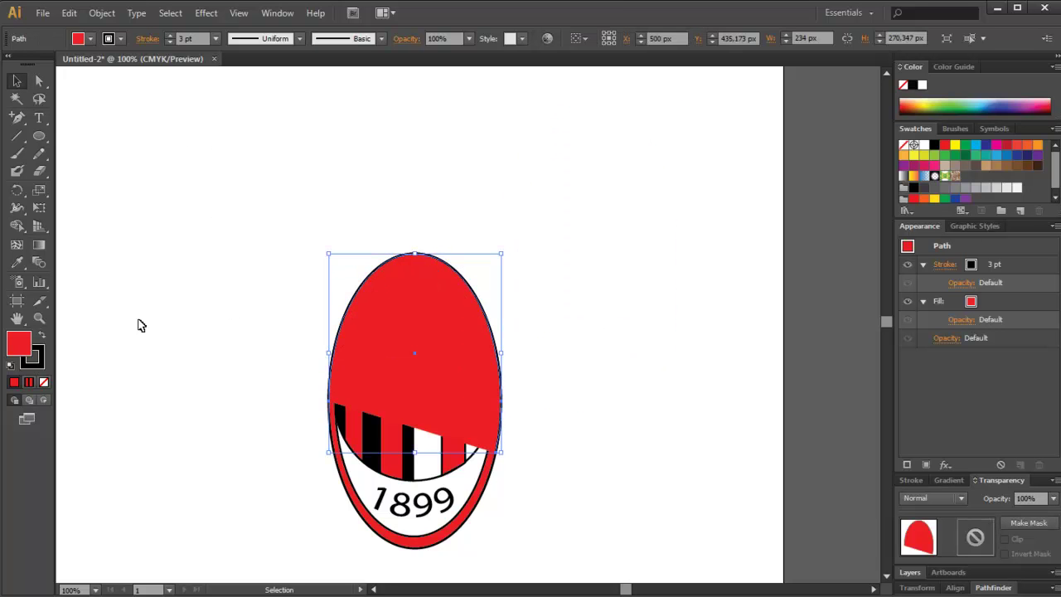
Step: Fill the dome shape white and set its opacity to 20%
double_click(21, 343)
left_click_drag(543, 266, 539, 207)
left_click(875, 219)
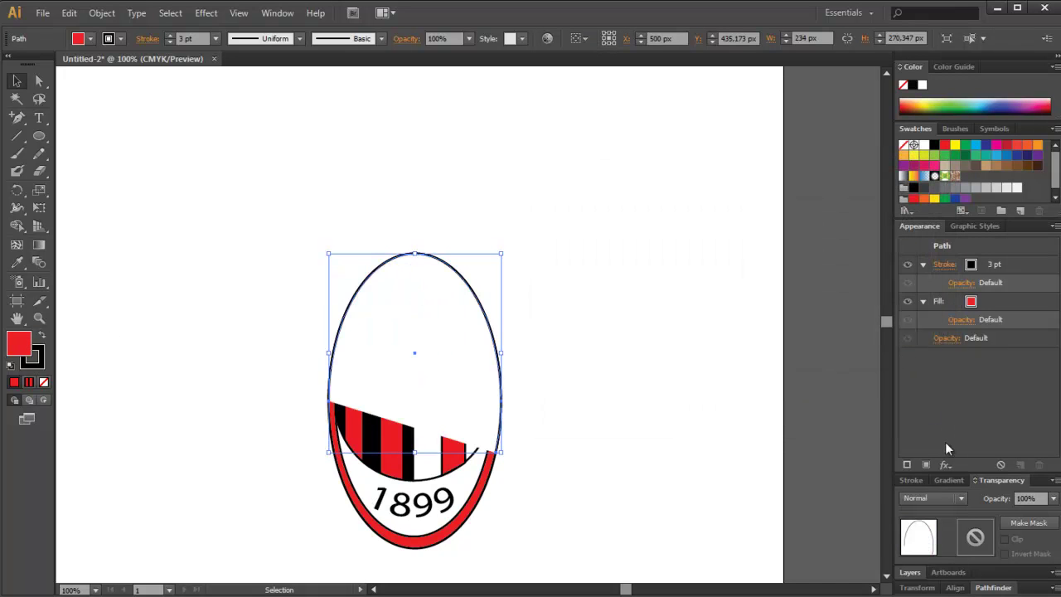
left_click(1054, 498)
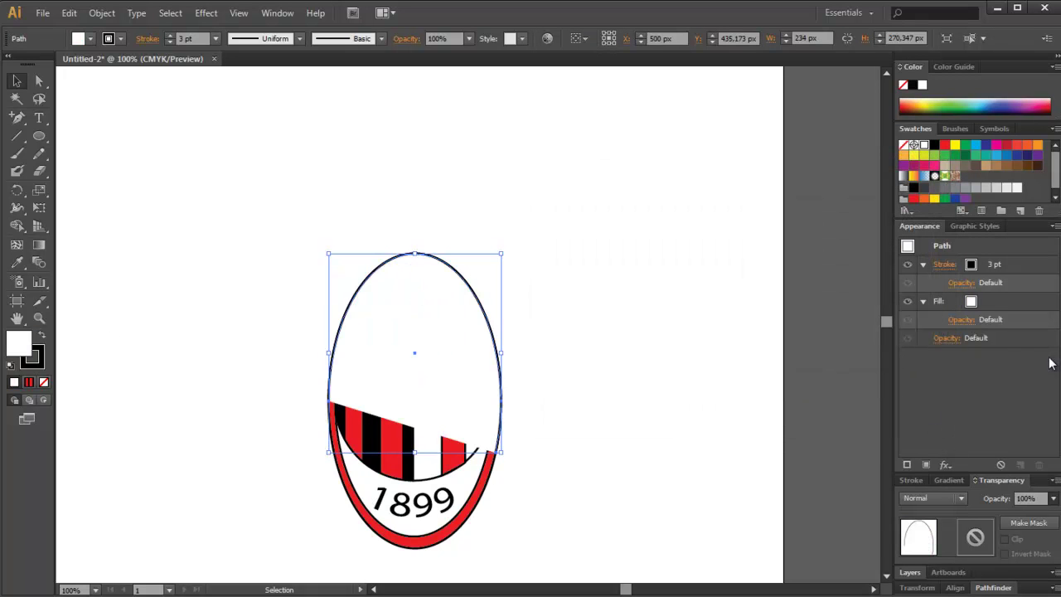
left_click(1028, 355)
left_click(778, 407)
key("ctrl+minus")
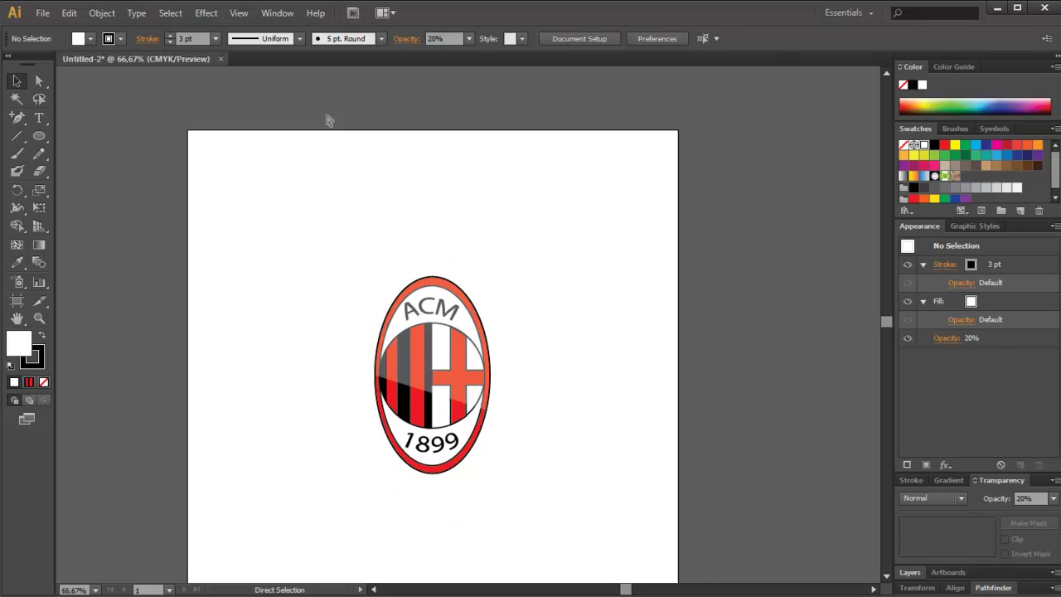